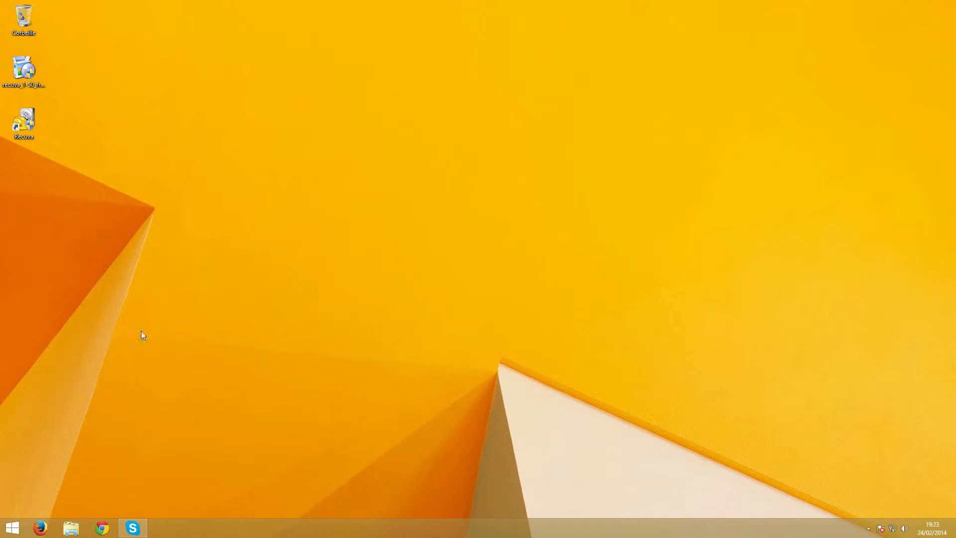
Open the removable disk (J:) in File Explorer and select fichier que je vais effacer.txt
{"action": "left_click", "coordinate": [71, 527]}
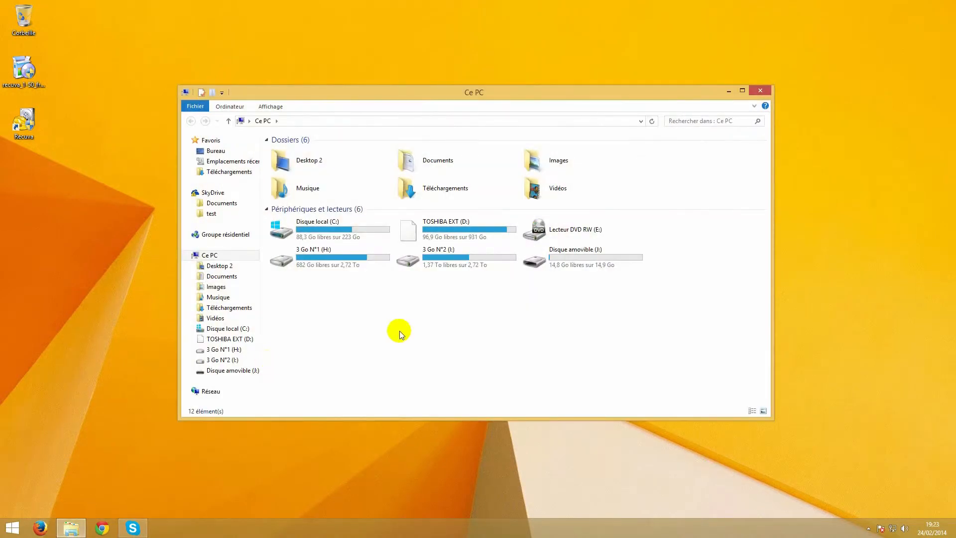
{"action": "double_click", "coordinate": [593, 254]}
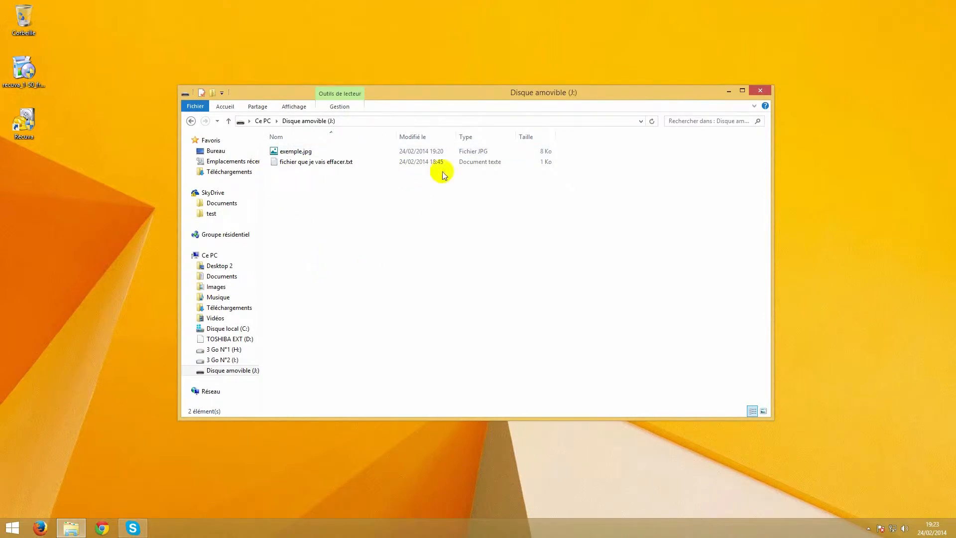
{"action": "left_click", "coordinate": [306, 152]}
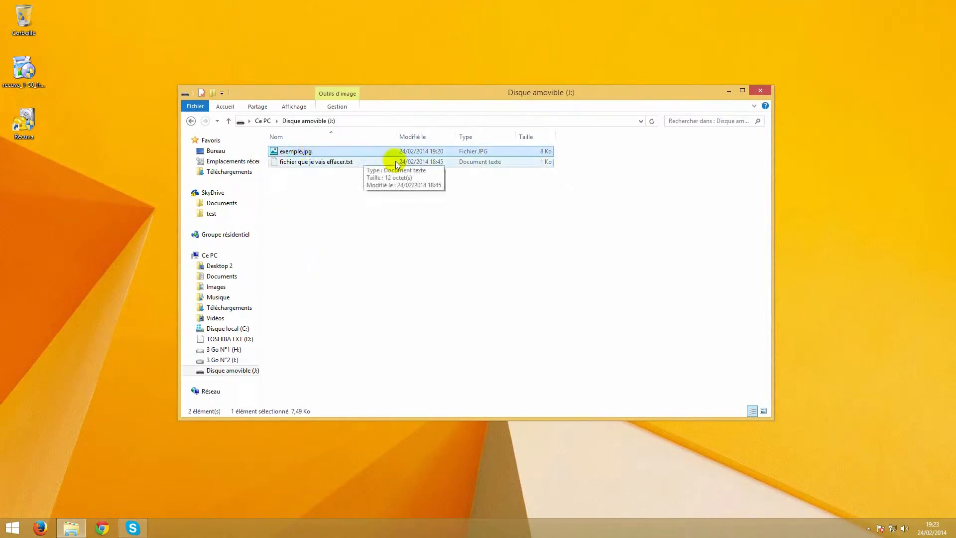
{"action": "left_click", "coordinate": [302, 162]}
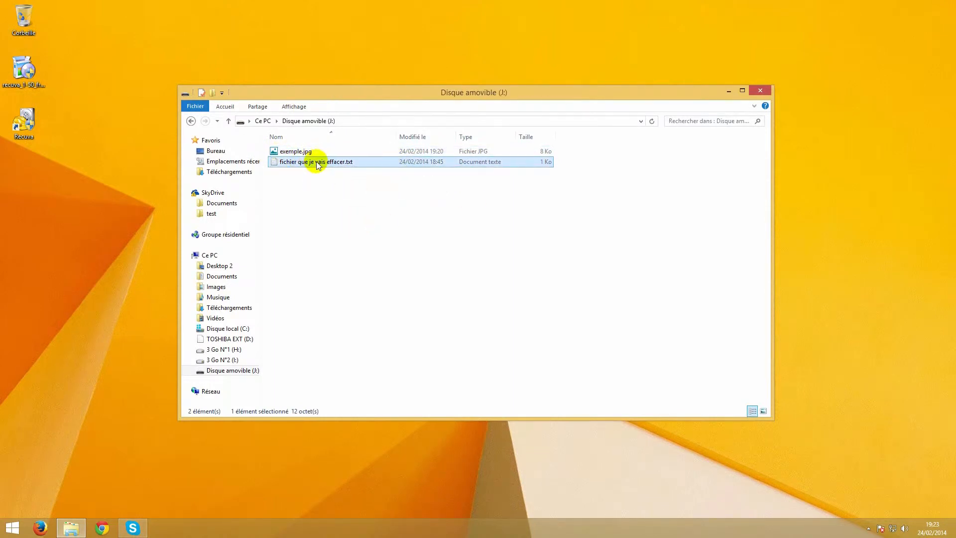
View the contents of fichier que je vais effacer.txt in Notepad and close it
{"action": "double_click", "coordinate": [315, 164]}
{"action": "left_click_drag", "start_coordinate": [207, 259], "coordinate": [324, 185]}
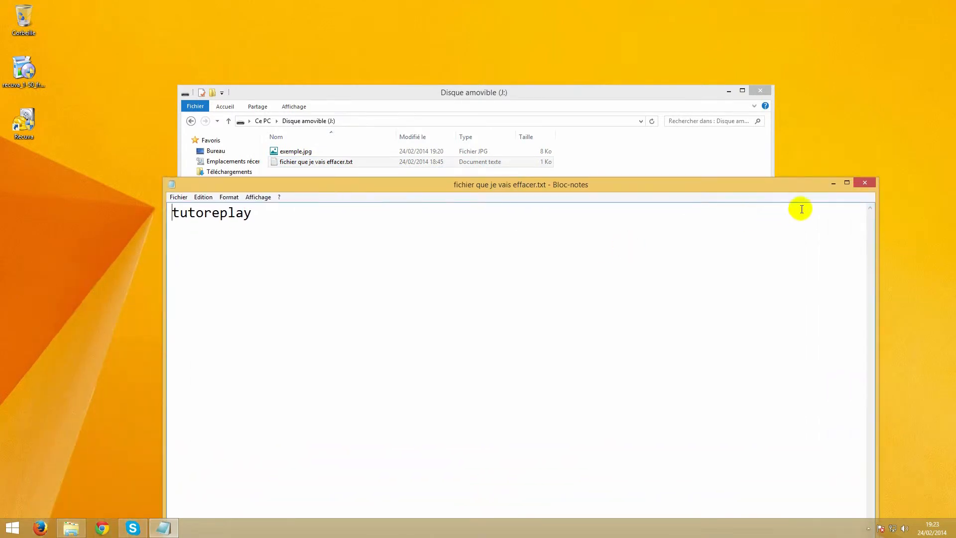
{"action": "left_click", "coordinate": [865, 182]}
Permanently delete exemple.jpg and fichier que je vais effacer.txt from the removable disk (J:), and close the folder window
{"action": "left_click", "coordinate": [378, 230]}
{"action": "left_click_drag", "start_coordinate": [377, 229], "coordinate": [292, 158]}
{"action": "right_click", "coordinate": [293, 163]}
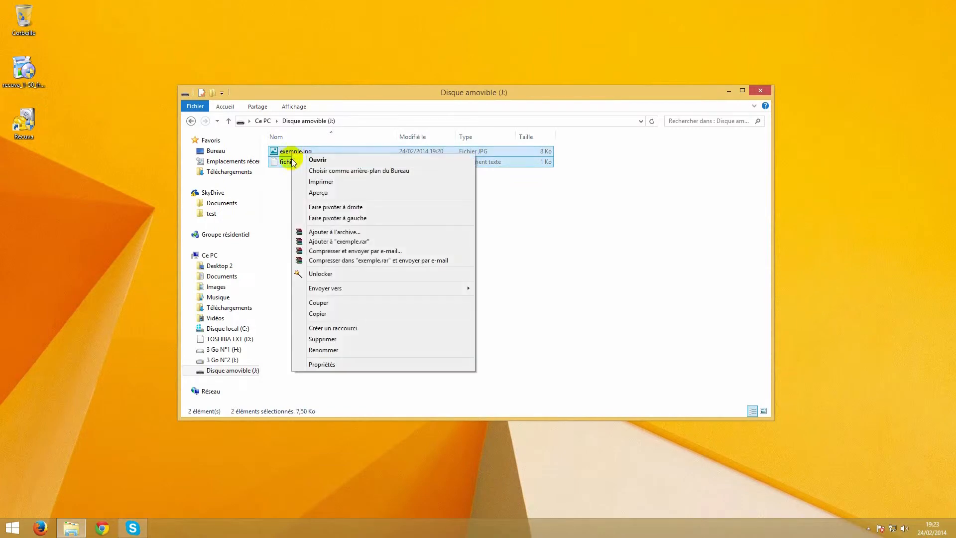
{"action": "left_click", "coordinate": [339, 338]}
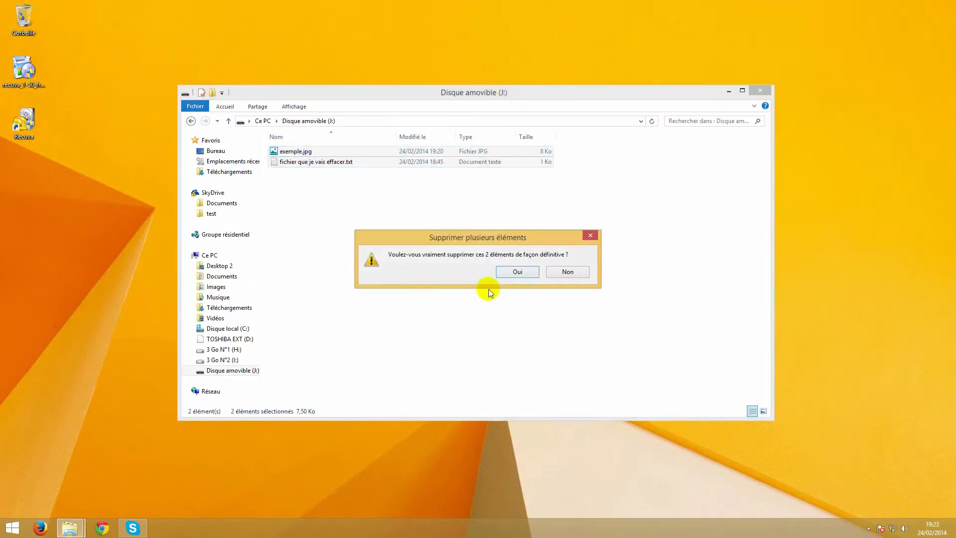
{"action": "left_click", "coordinate": [516, 273]}
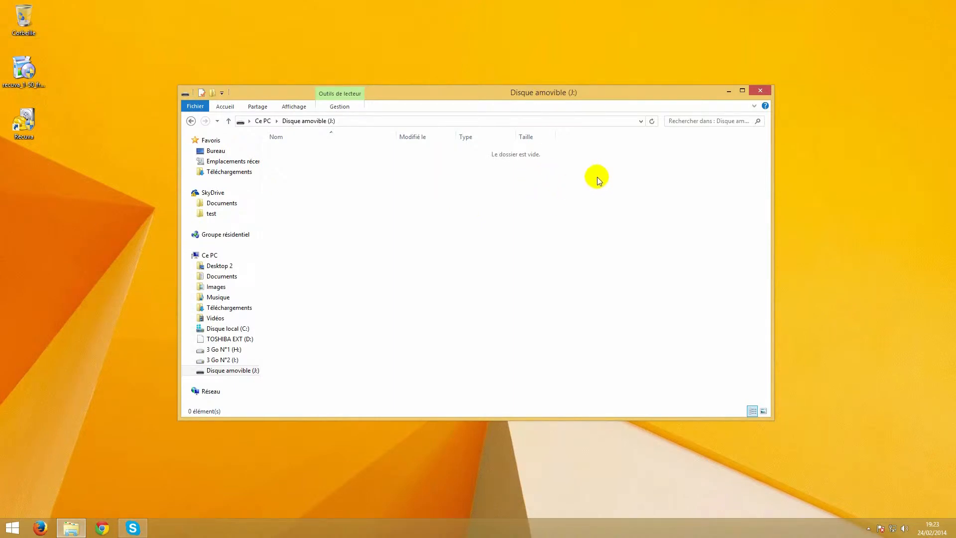
{"action": "left_click", "coordinate": [754, 92]}
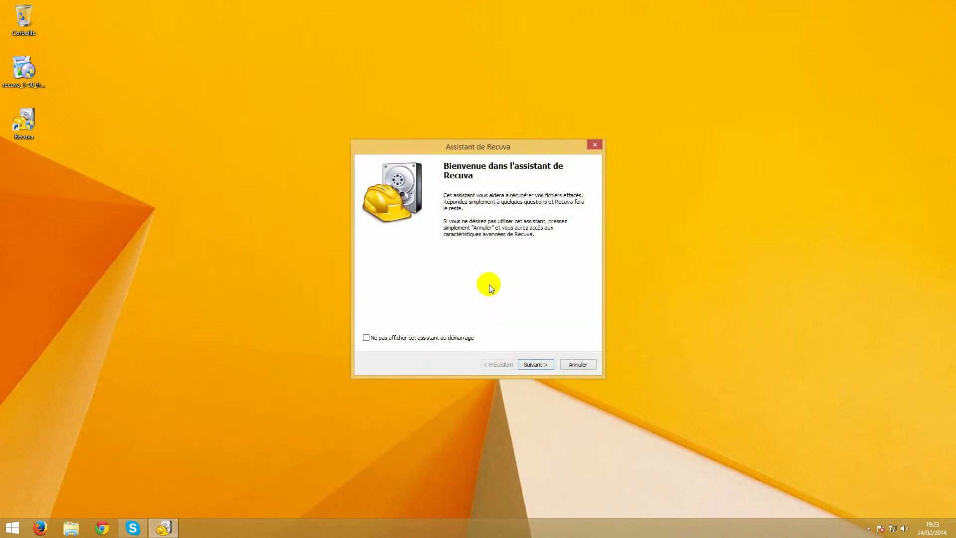
Run the Recuva wizard to scan for deleted files of type Images in the specific location J:\, without deep analysis
{"action": "left_click", "coordinate": [540, 366]}
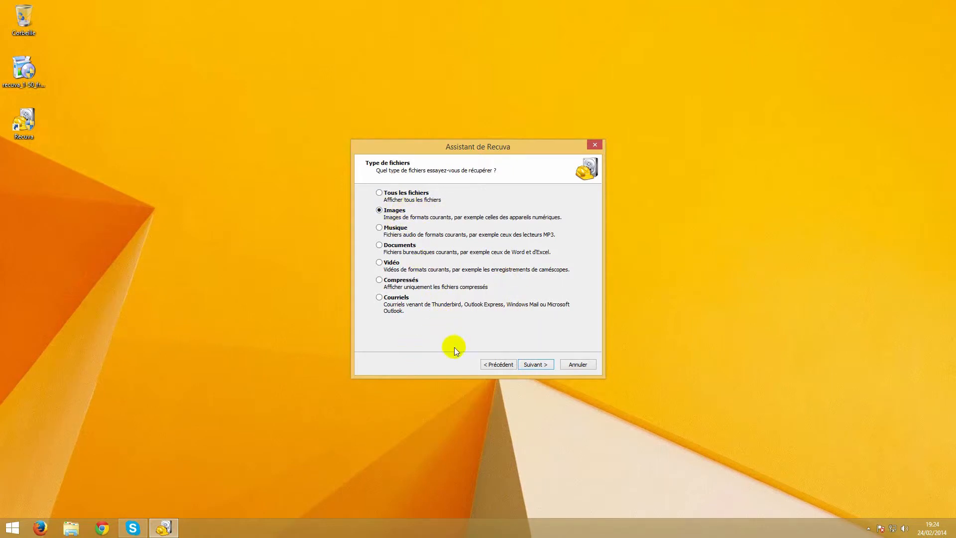
{"action": "left_click", "coordinate": [538, 364]}
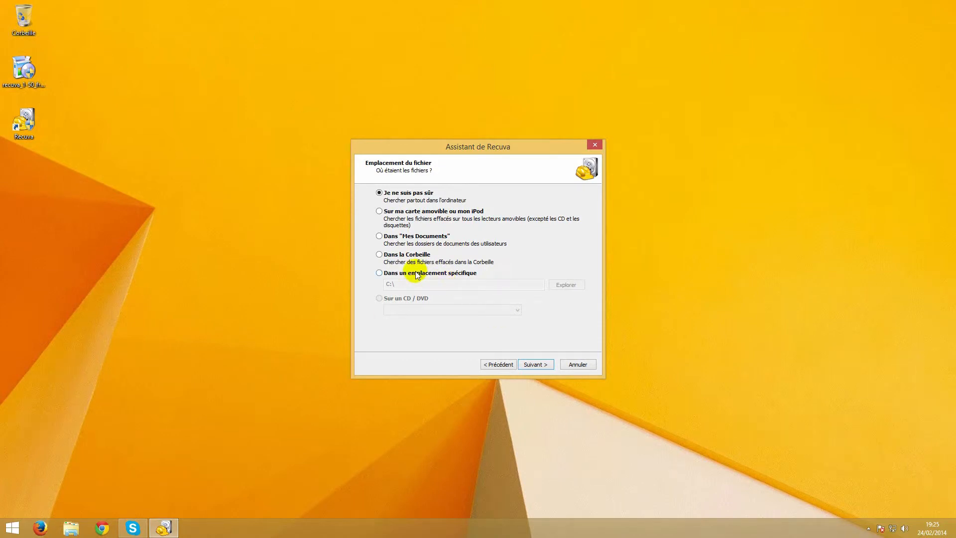
{"action": "left_click", "coordinate": [391, 275]}
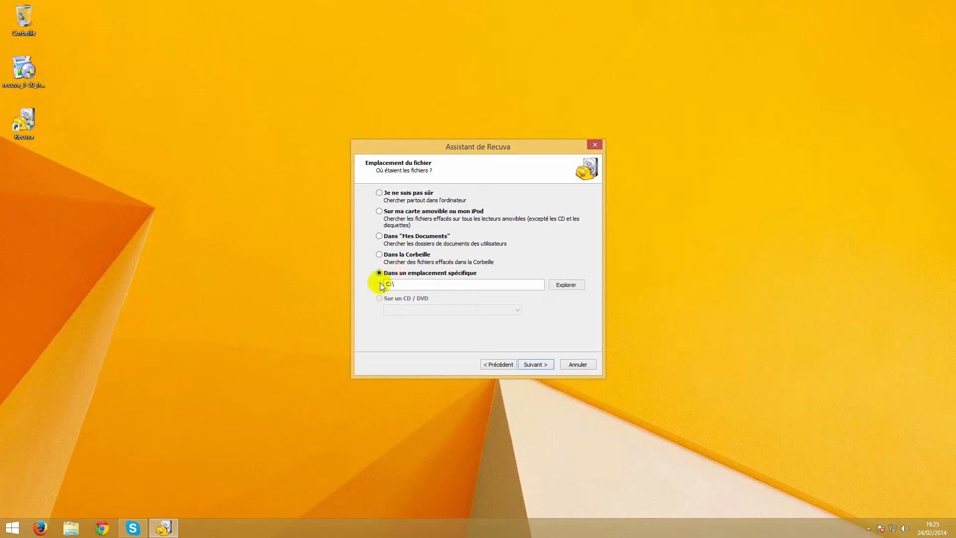
{"action": "left_click", "coordinate": [566, 285]}
{"action": "left_click_drag", "start_coordinate": [554, 255], "coordinate": [550, 315]}
{"action": "left_click", "coordinate": [438, 293]}
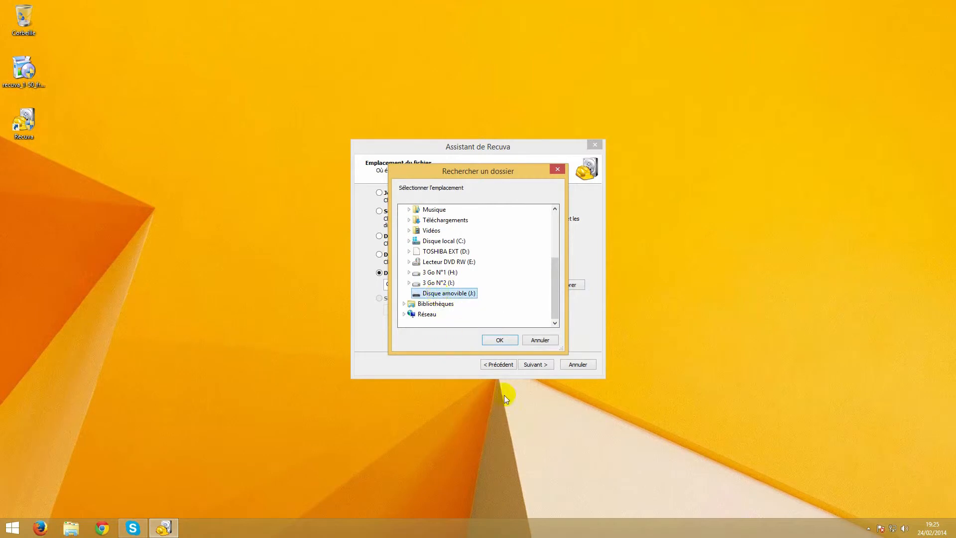
{"action": "left_click", "coordinate": [500, 340]}
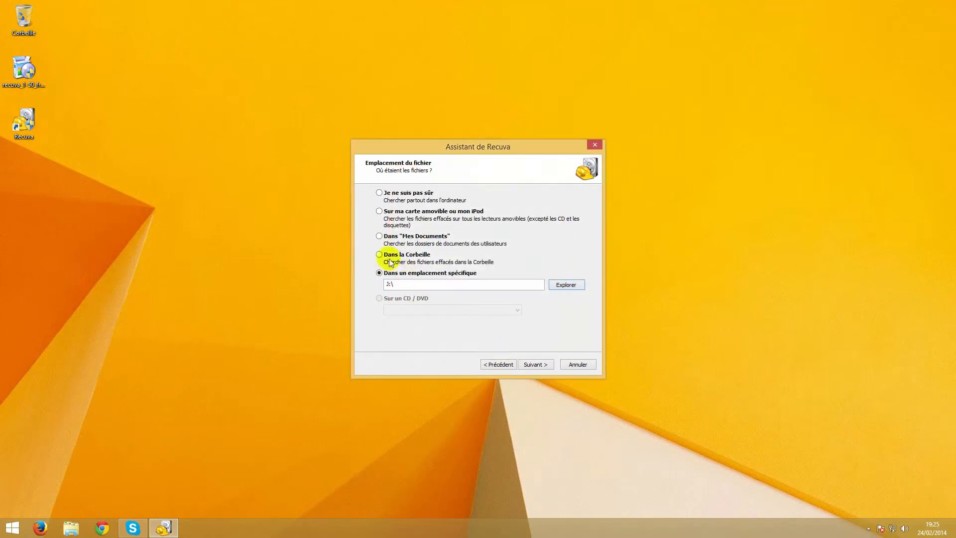
{"action": "left_click", "coordinate": [543, 367]}
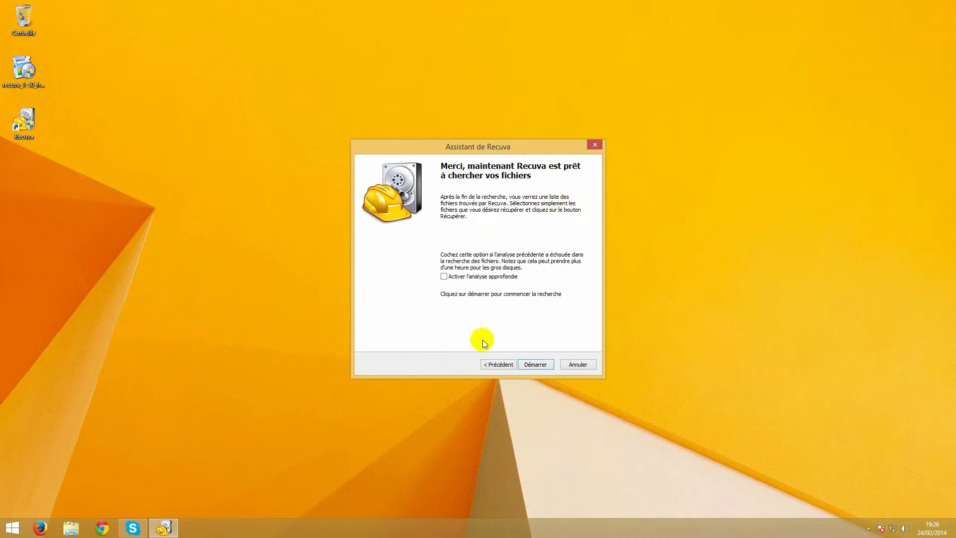
{"action": "left_click", "coordinate": [536, 365]}
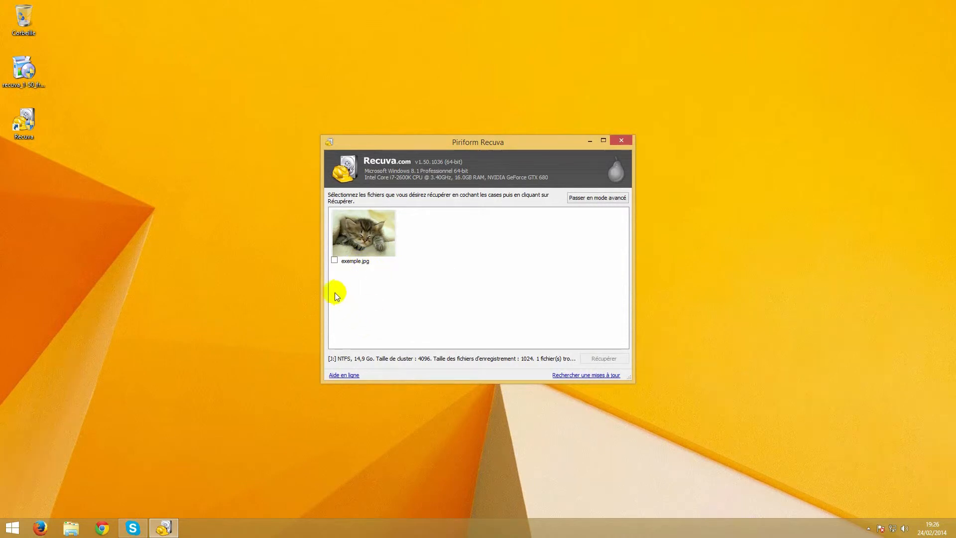
Recover exemple.jpg to the desktop (Bureau) and dismiss the completion message
{"action": "left_click", "coordinate": [334, 260]}
{"action": "left_click", "coordinate": [604, 359]}
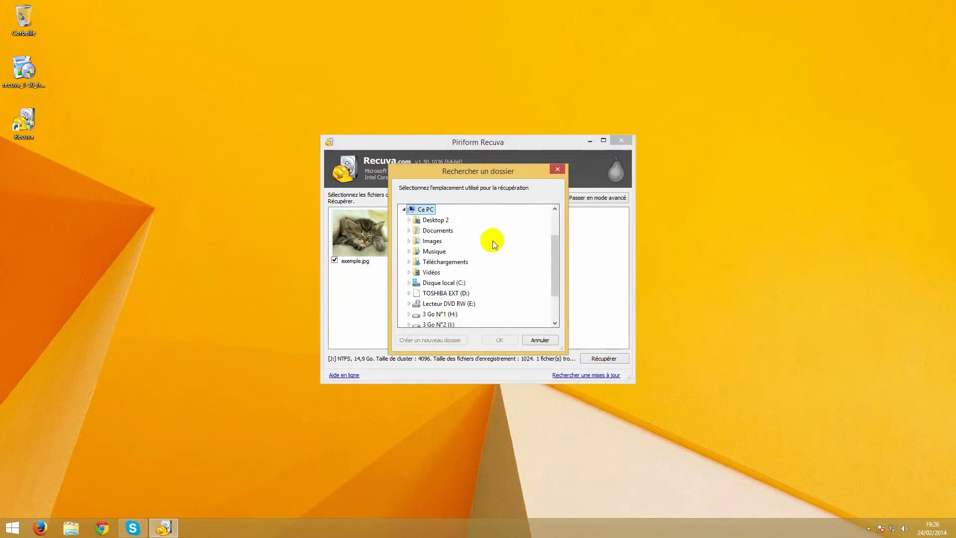
{"action": "left_click_drag", "start_coordinate": [475, 171], "coordinate": [562, 125]}
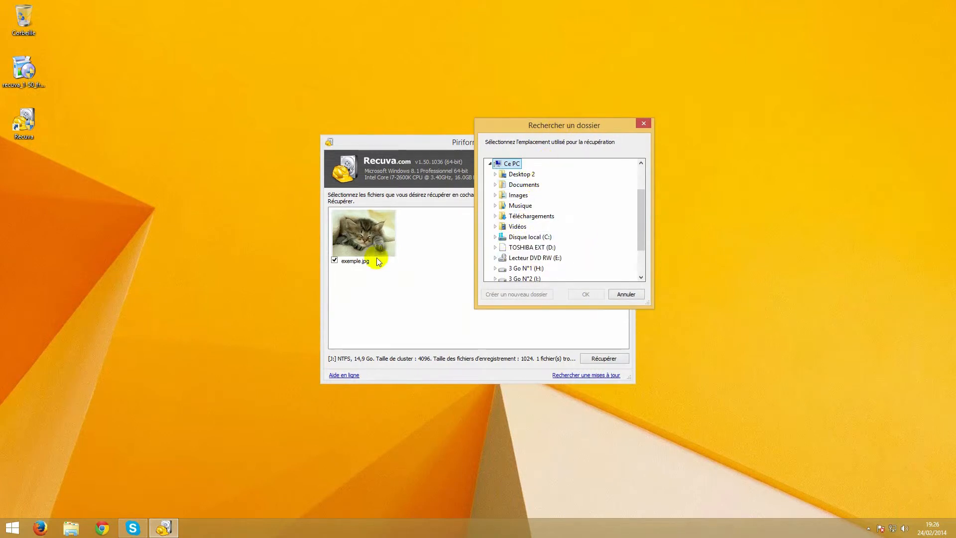
{"action": "left_click_drag", "start_coordinate": [642, 209], "coordinate": [643, 237]}
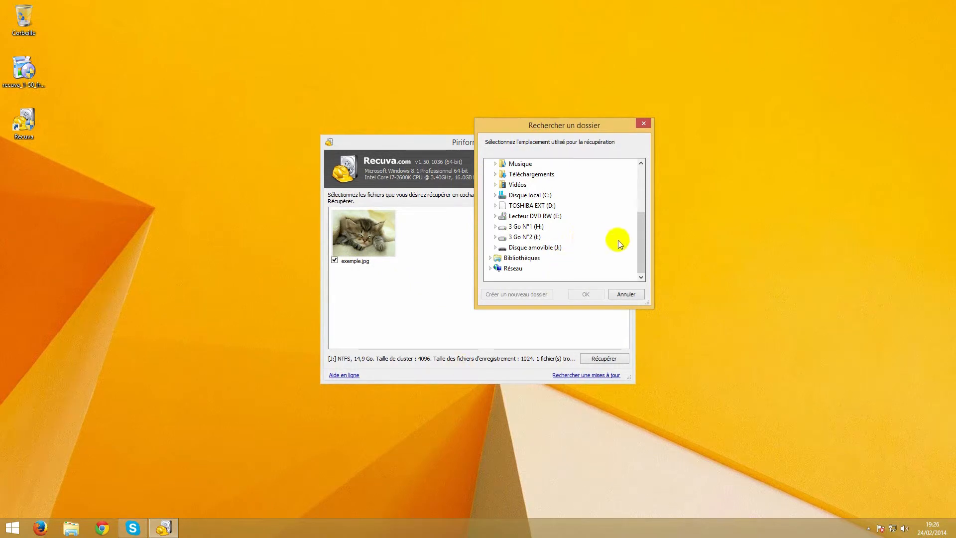
{"action": "left_click_drag", "start_coordinate": [641, 238], "coordinate": [640, 171]}
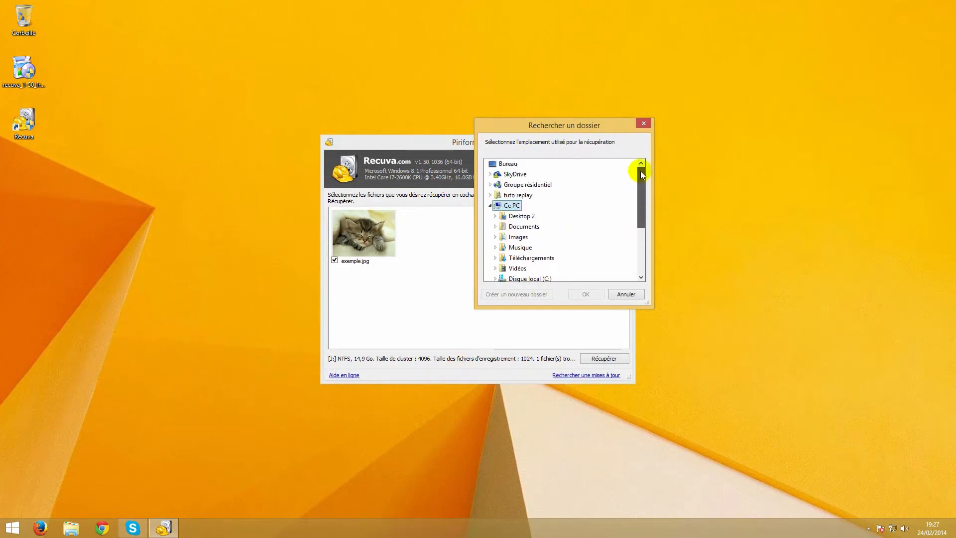
{"action": "left_click", "coordinate": [513, 165]}
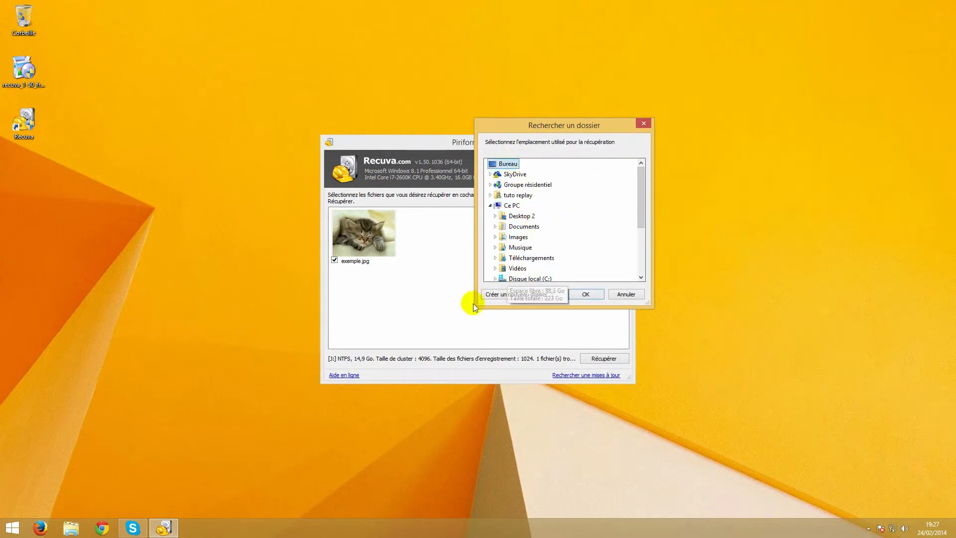
{"action": "left_click", "coordinate": [584, 294]}
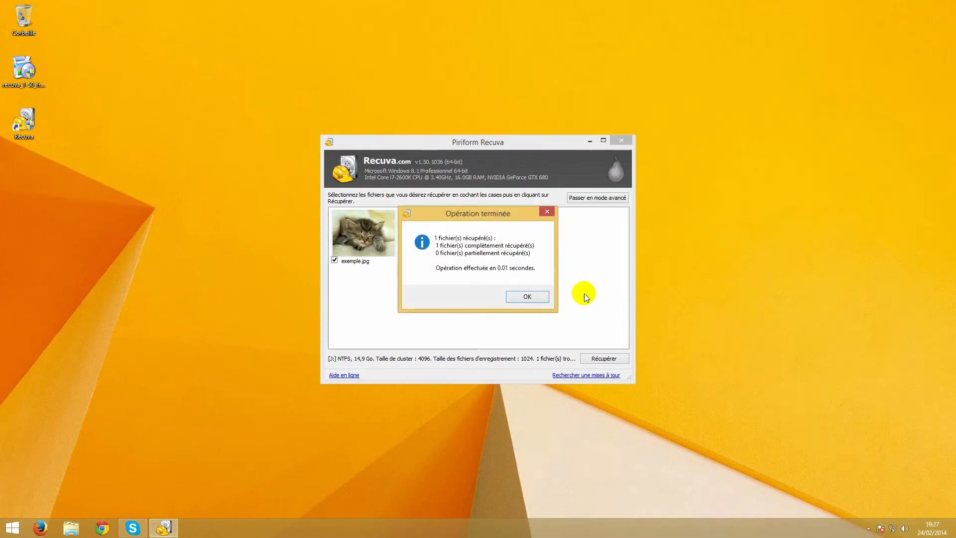
{"action": "left_click", "coordinate": [534, 295]}
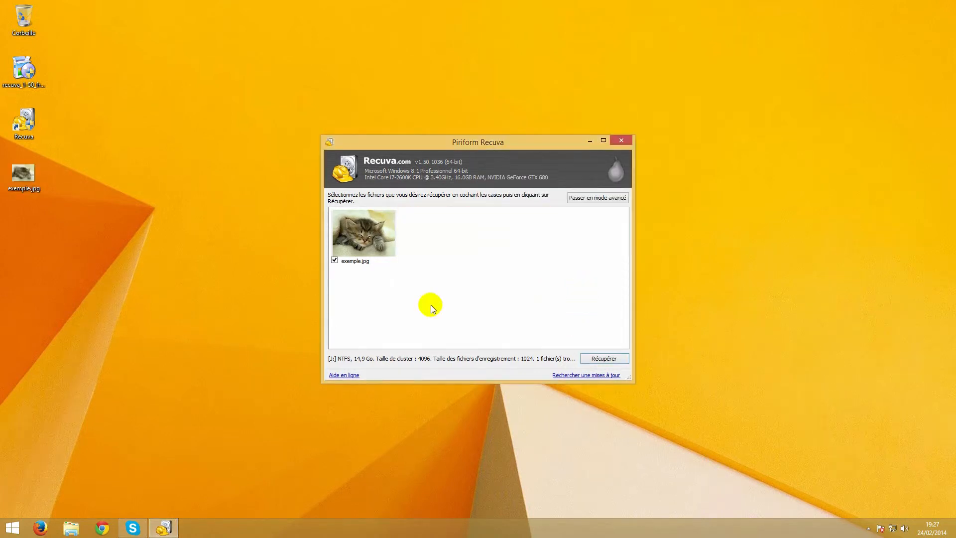
Check that the recovered exemple.jpg is on the desktop and close Recuva
{"action": "left_click", "coordinate": [20, 179]}
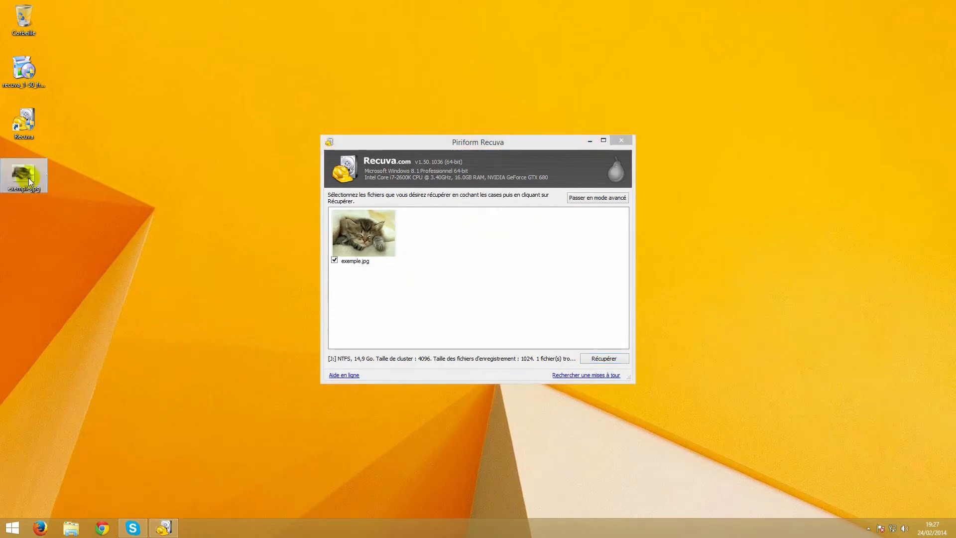
{"action": "left_click", "coordinate": [178, 170]}
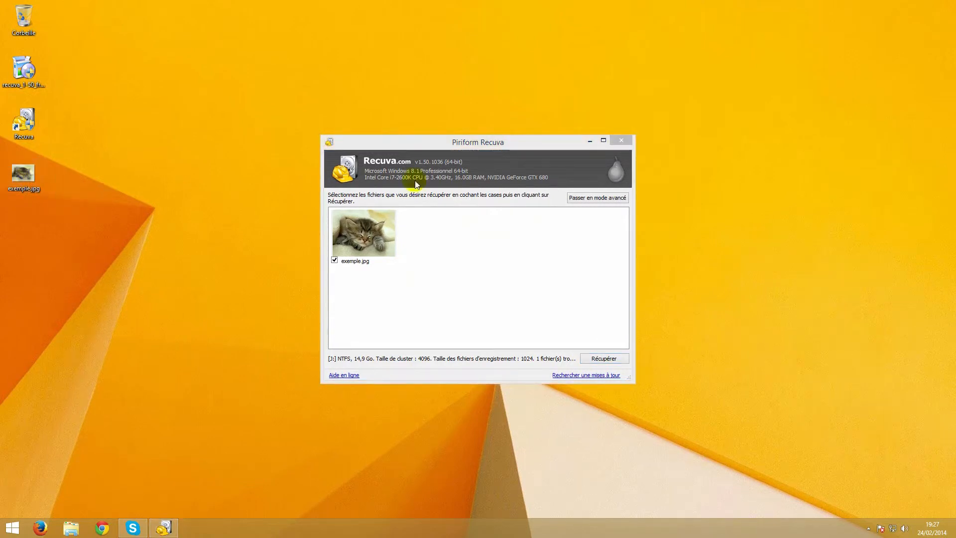
{"action": "left_click_drag", "start_coordinate": [476, 142], "coordinate": [382, 137]}
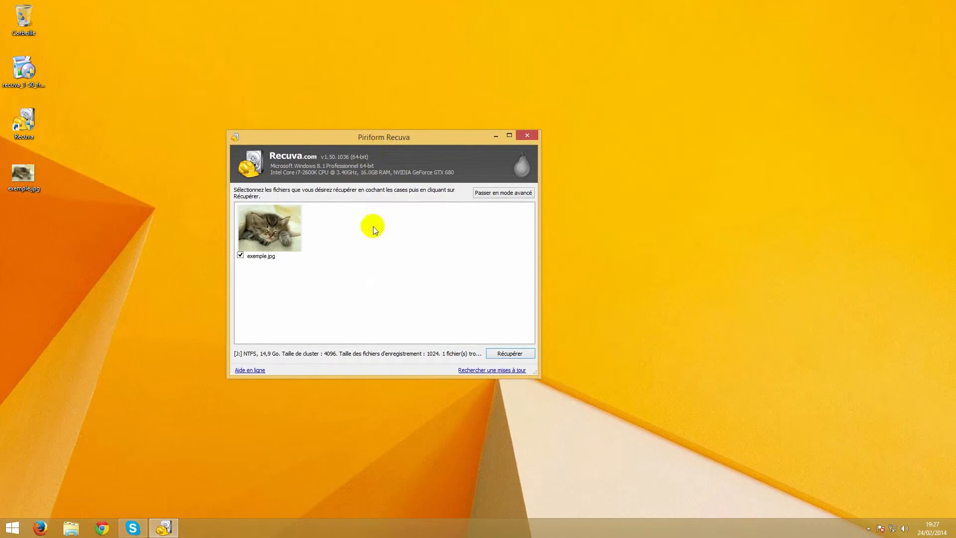
{"action": "left_click", "coordinate": [527, 135]}
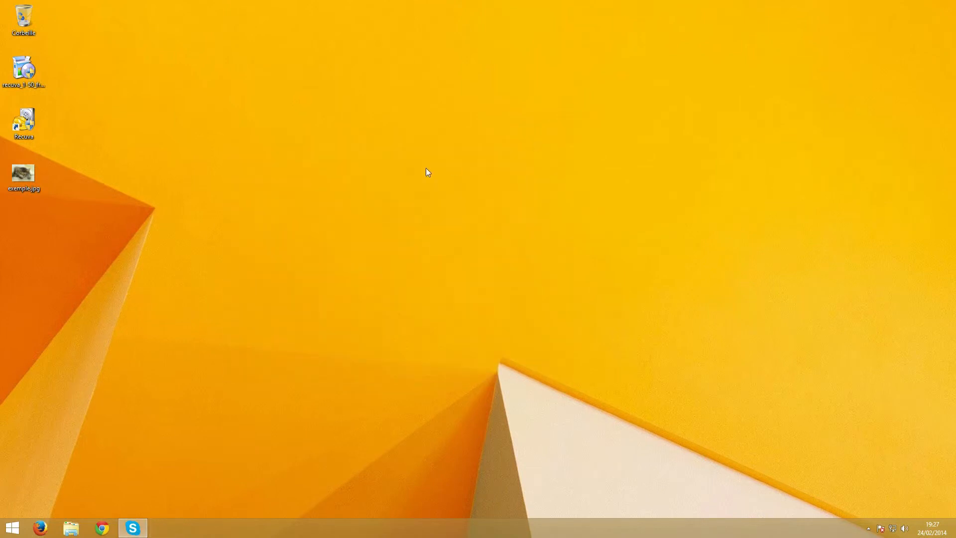
Relaunch Recuva and choose Documents as the file type to recover in the wizard
{"action": "double_click", "coordinate": [29, 123]}
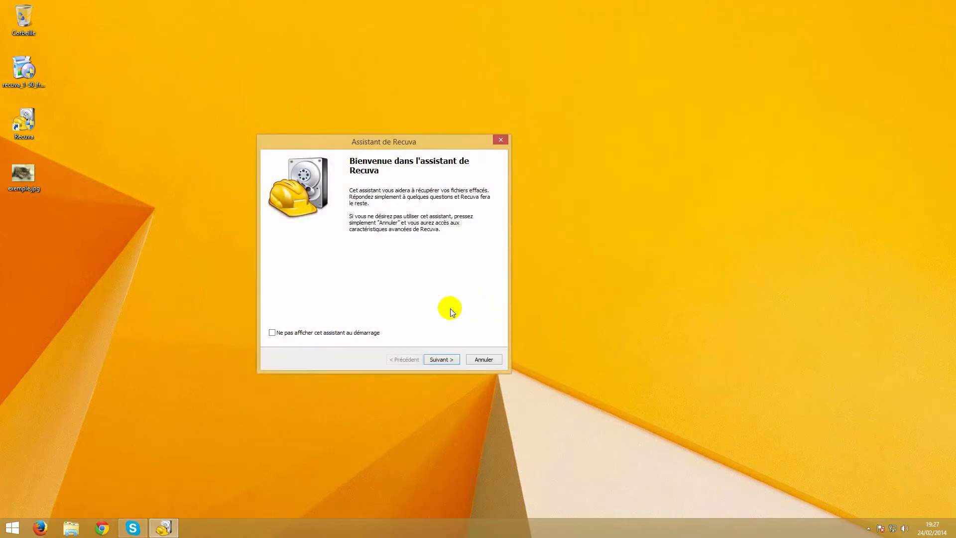
{"action": "left_click", "coordinate": [448, 360]}
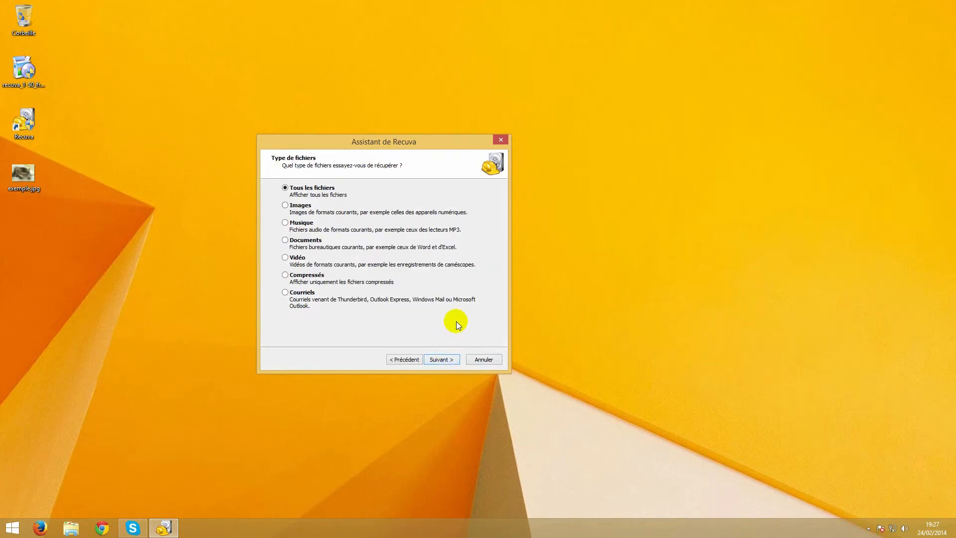
{"action": "left_click", "coordinate": [292, 242]}
{"action": "left_click", "coordinate": [446, 359]}
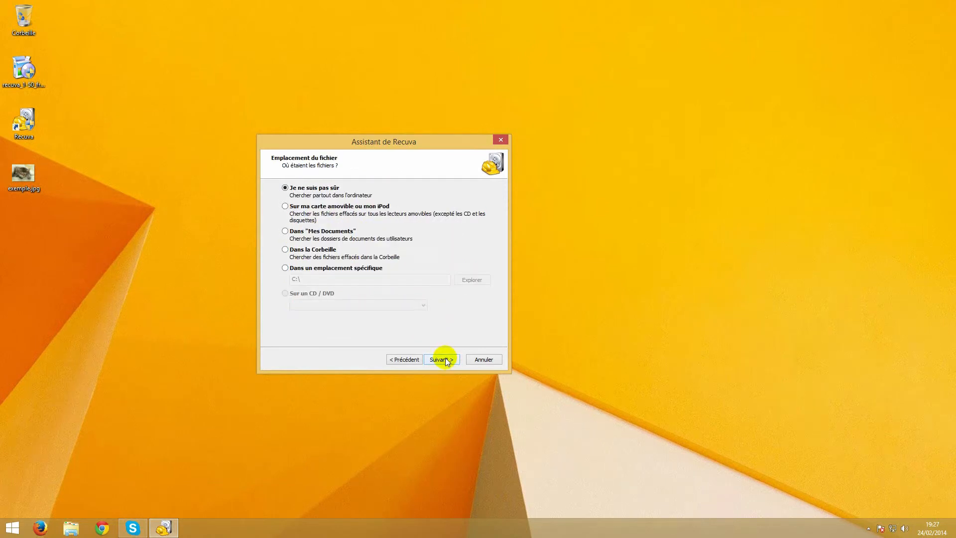
Set the specific search location to the removable disk J:\ and start the scan without deep analysis
{"action": "left_click", "coordinate": [334, 270]}
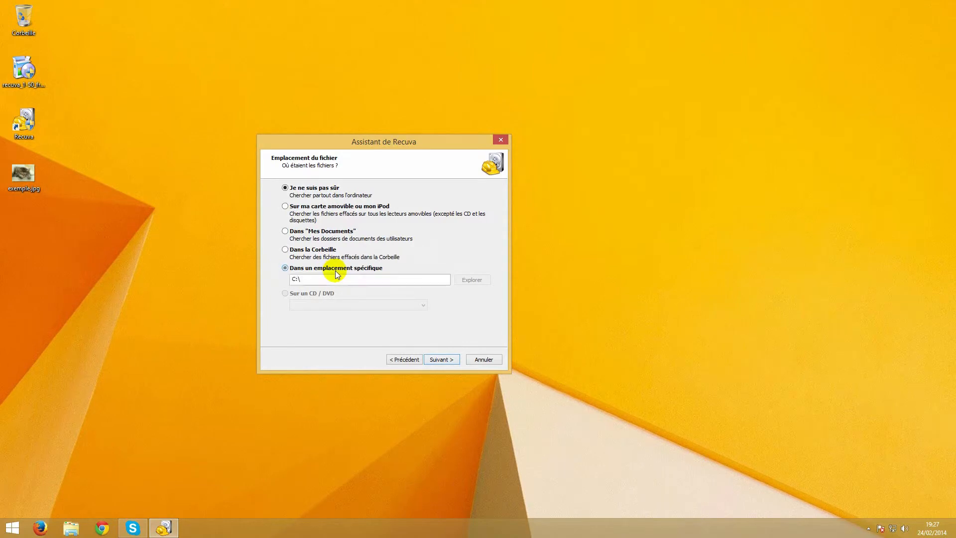
{"action": "left_click", "coordinate": [472, 280]}
{"action": "left_click_drag", "start_coordinate": [462, 254], "coordinate": [463, 307]}
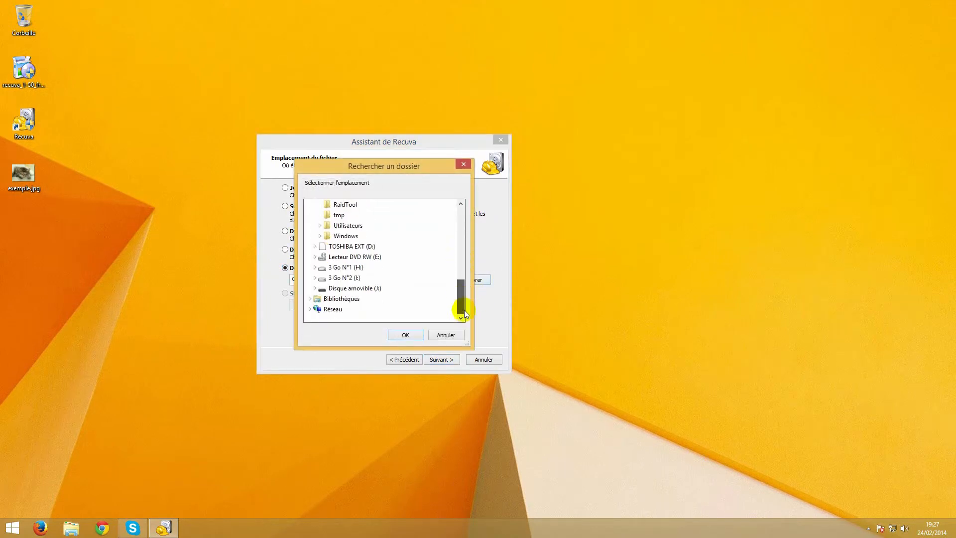
{"action": "left_click", "coordinate": [354, 287]}
{"action": "left_click", "coordinate": [406, 335]}
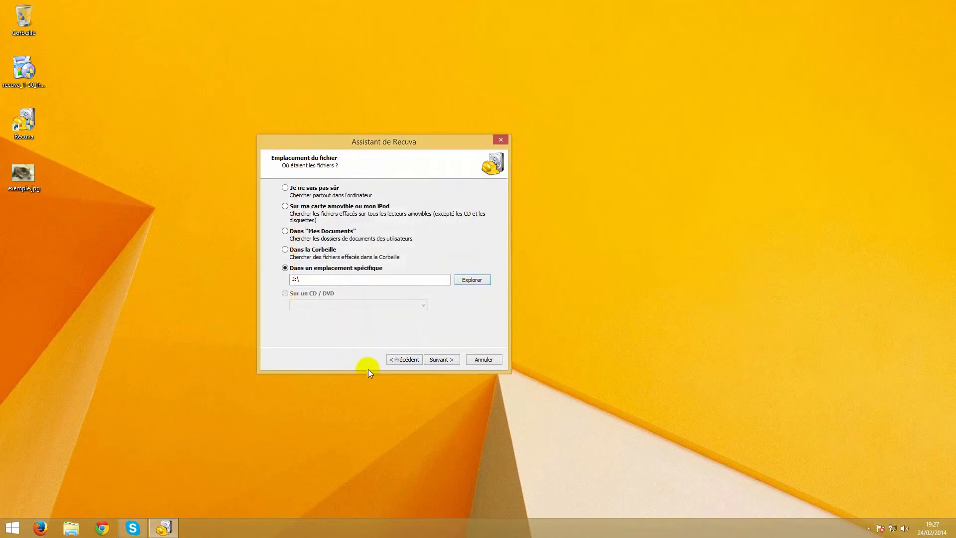
{"action": "left_click", "coordinate": [441, 359]}
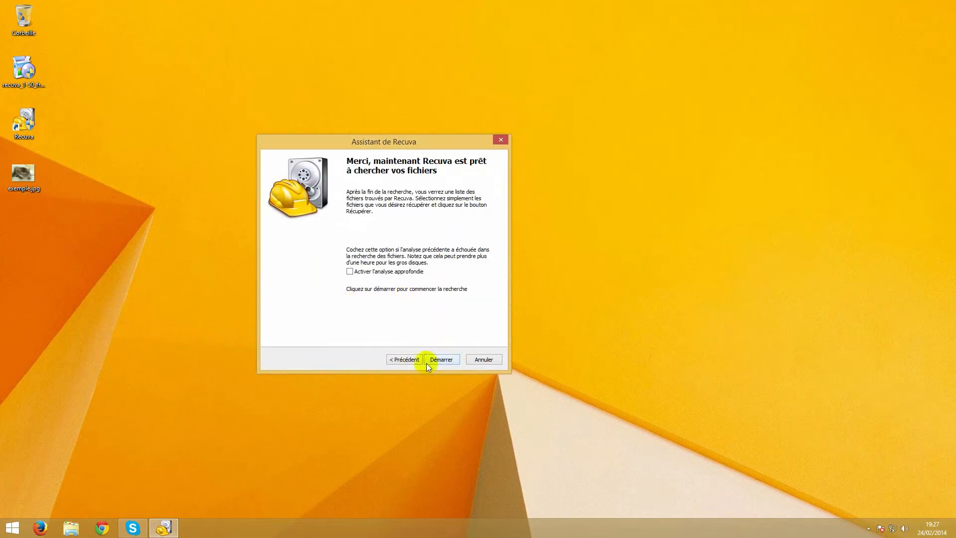
{"action": "left_click", "coordinate": [441, 359]}
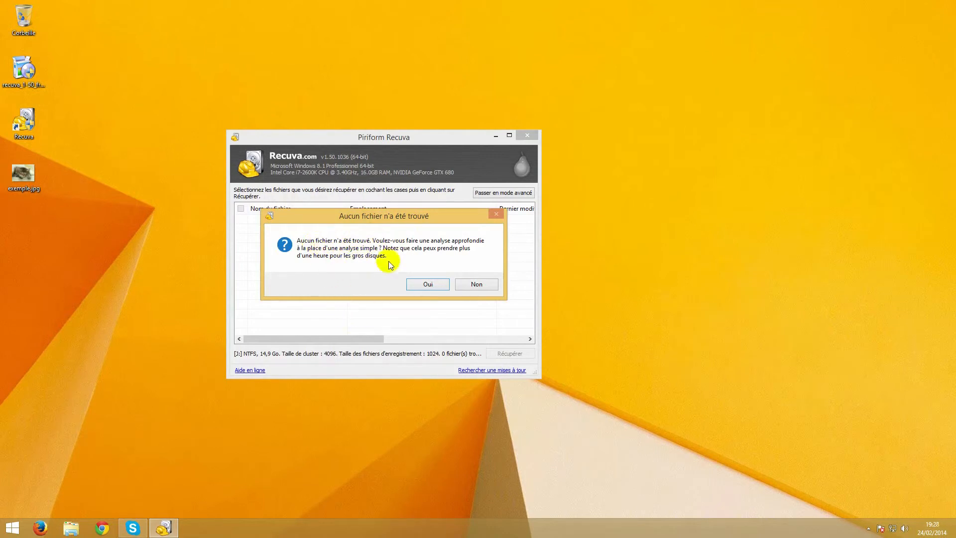
Decline the deep analysis and, in advanced mode, replace the doc extension in the file filter with txt and rescan J:
{"action": "left_click", "coordinate": [477, 283]}
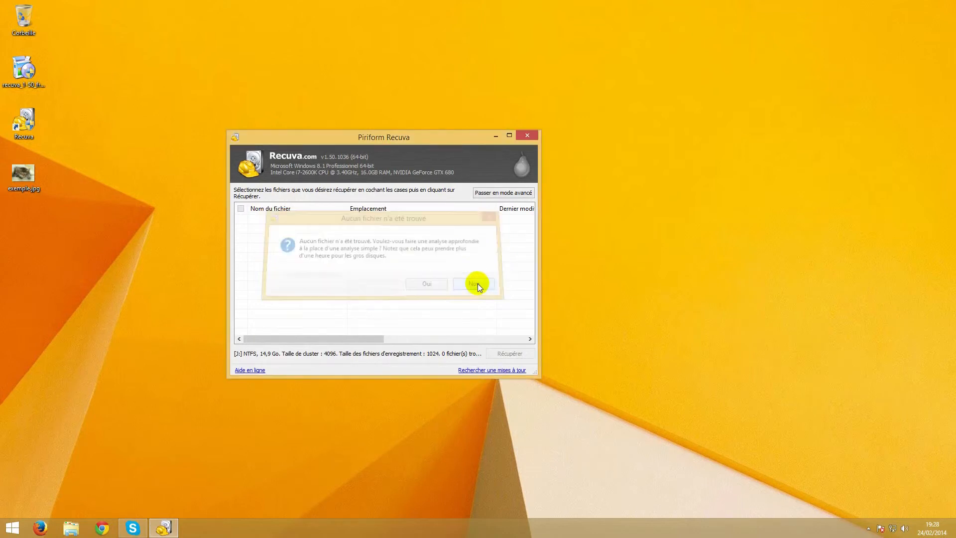
{"action": "left_click", "coordinate": [487, 194]}
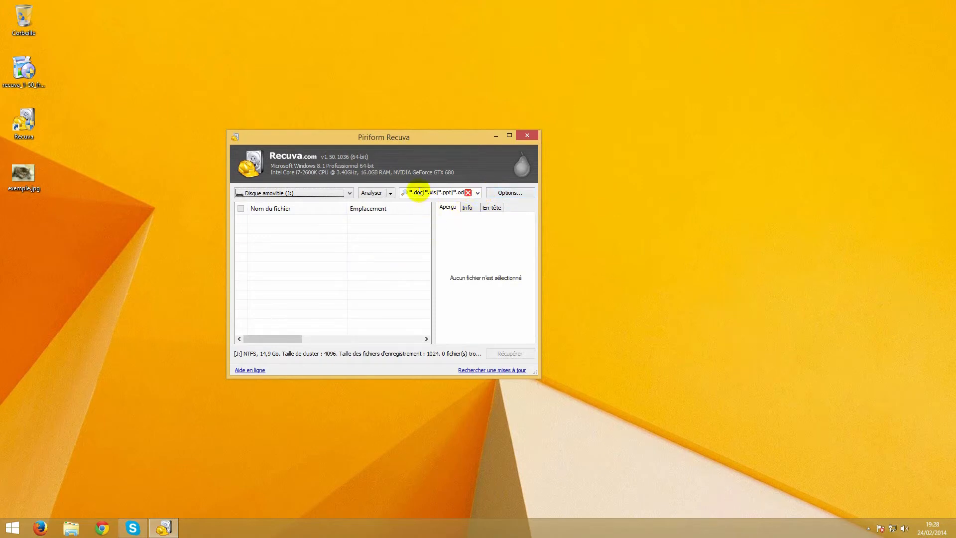
{"action": "mouse_move", "coordinate": [420, 192]}
{"action": "left_mouse_down"}
{"action": "mouse_move", "coordinate": [463, 193]}
{"action": "mouse_move", "coordinate": [390, 192]}
{"action": "mouse_move", "coordinate": [422, 194]}
{"action": "left_mouse_up"}
{"action": "left_click", "coordinate": [422, 194]}
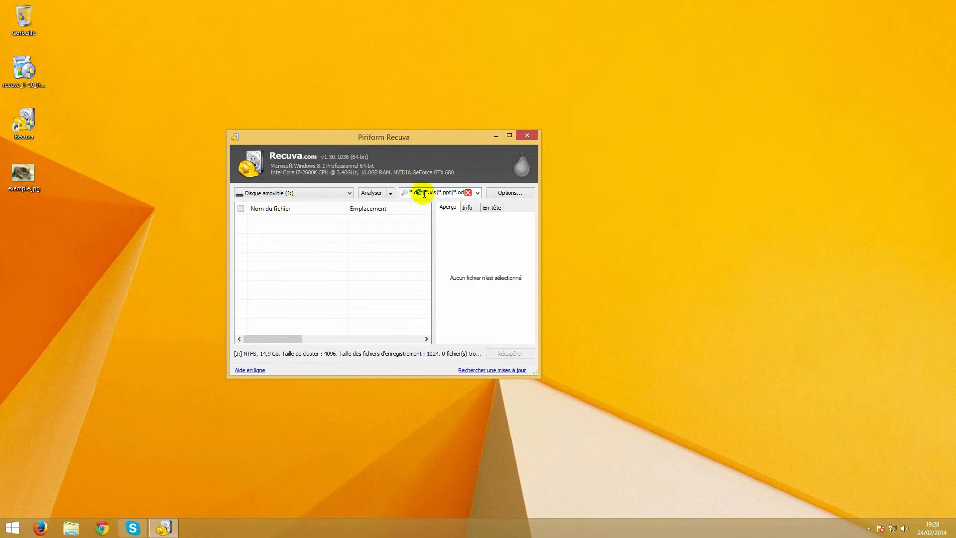
{"action": "double_click", "coordinate": [417, 193]}
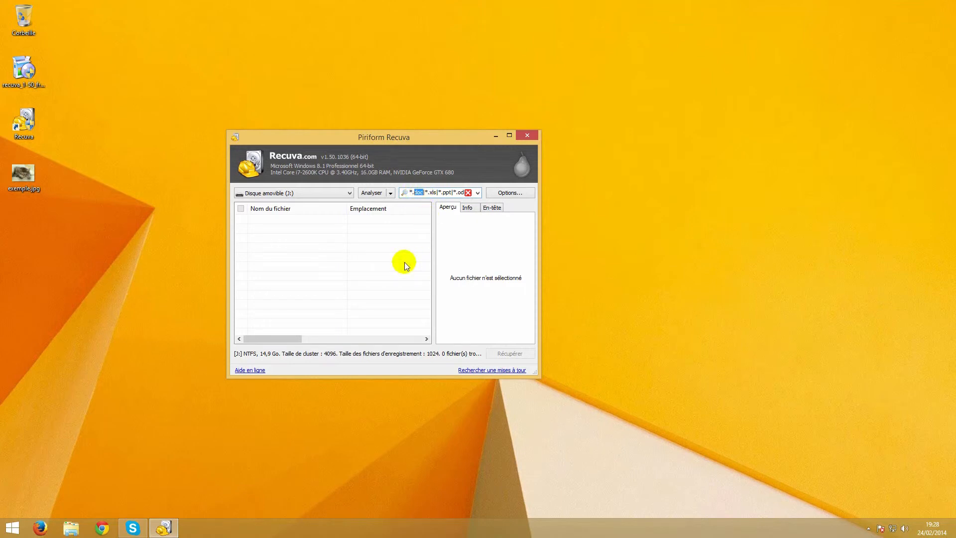
{"action": "type", "text": "txt"}
{"action": "left_click", "coordinate": [375, 193]}
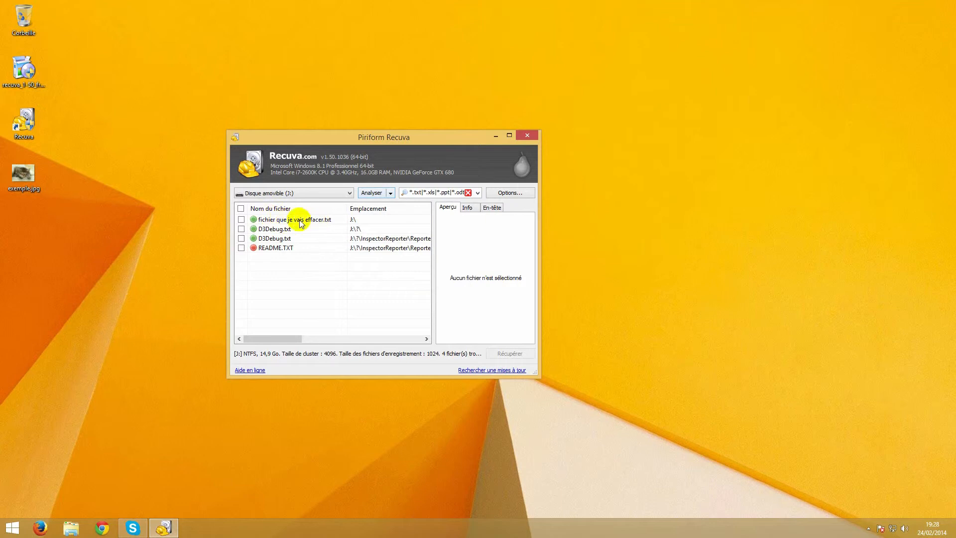
Recover "fichier que je vais effacer.txt" to the Desktop 2 folder and dismiss the completion message
{"action": "left_click", "coordinate": [242, 220]}
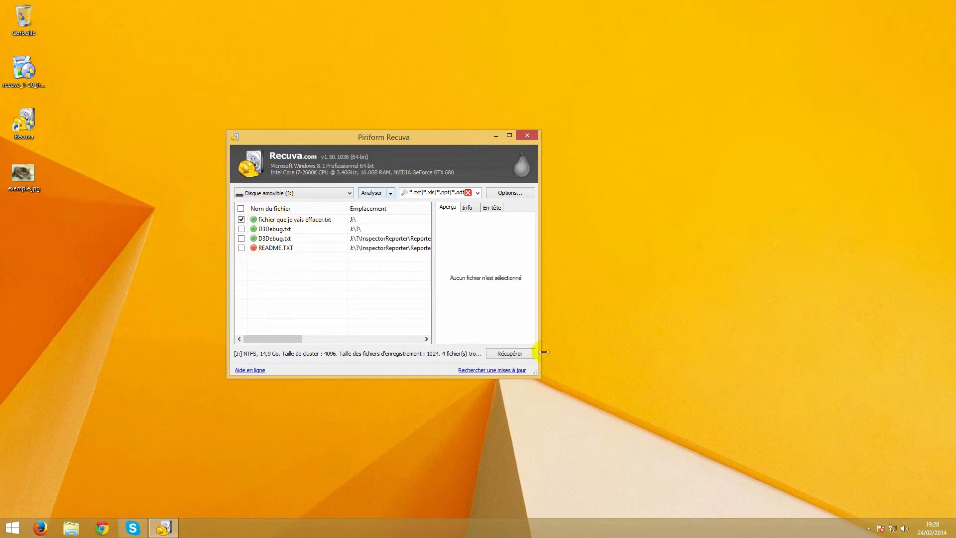
{"action": "left_click", "coordinate": [511, 353]}
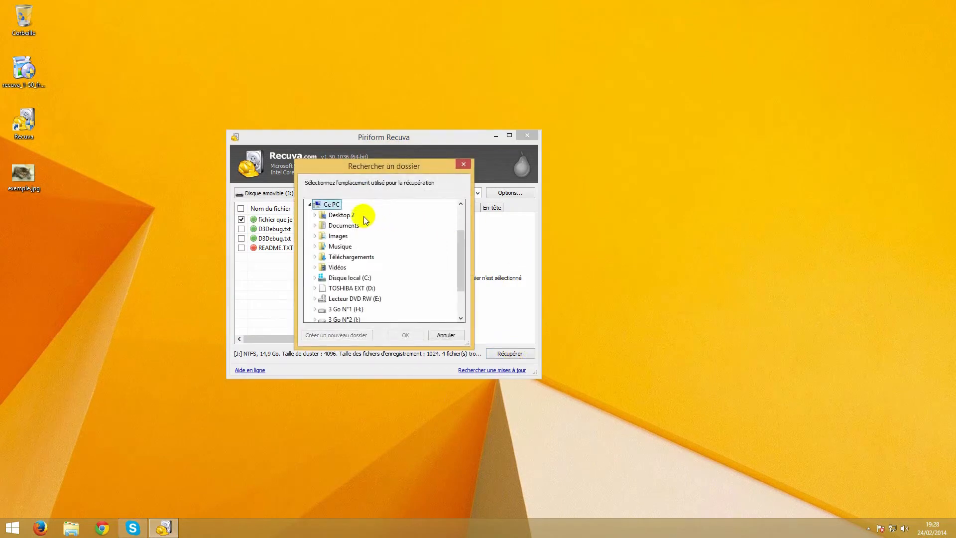
{"action": "left_click", "coordinate": [340, 215]}
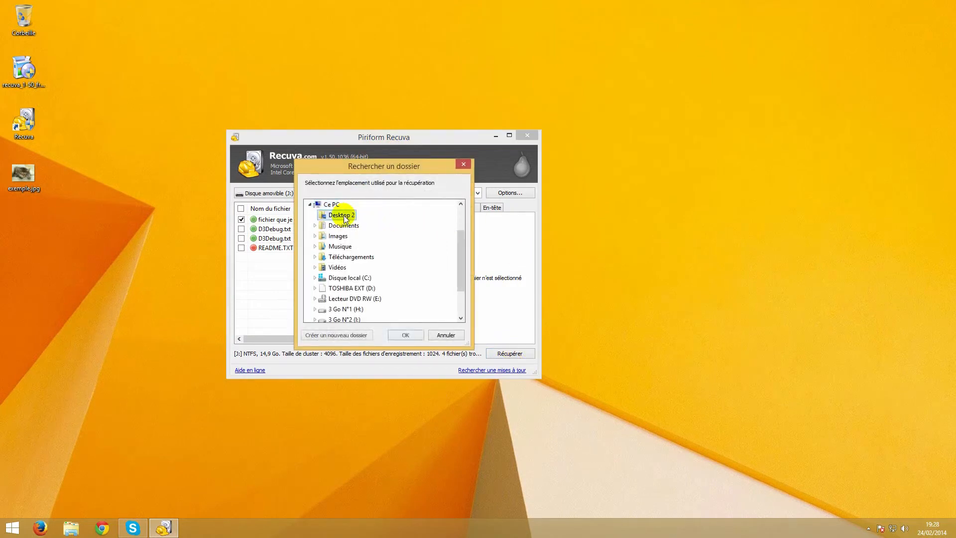
{"action": "left_click", "coordinate": [404, 336]}
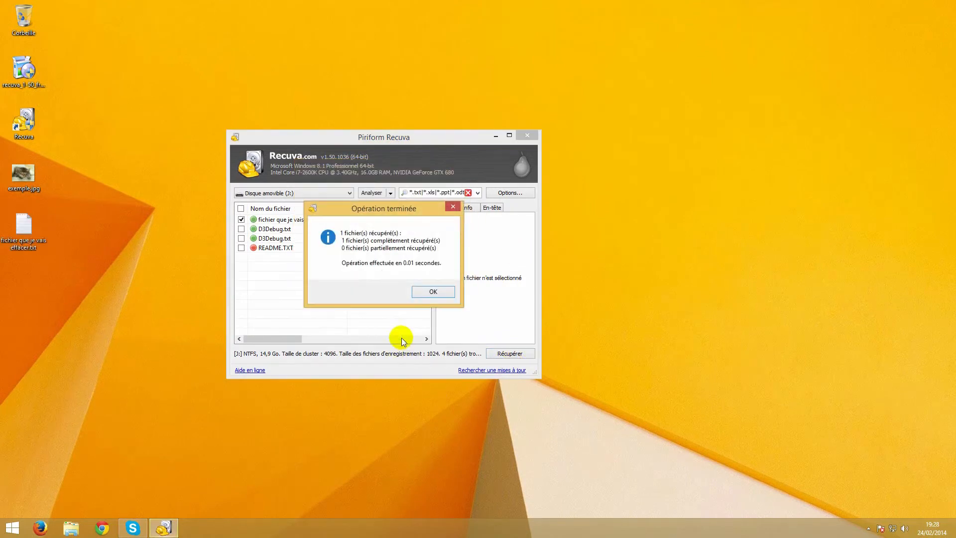
{"action": "left_click", "coordinate": [426, 293]}
Open the recovered text file from the desktop to check its contents and close it
{"action": "double_click", "coordinate": [28, 228]}
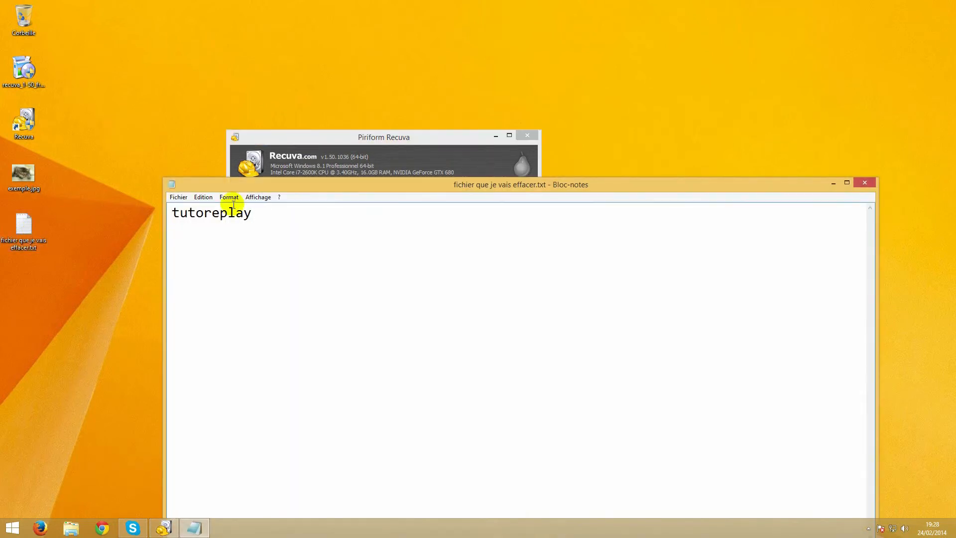
{"action": "left_click_drag", "start_coordinate": [258, 186], "coordinate": [403, 194]}
{"action": "left_click_drag", "start_coordinate": [211, 190], "coordinate": [190, 172]}
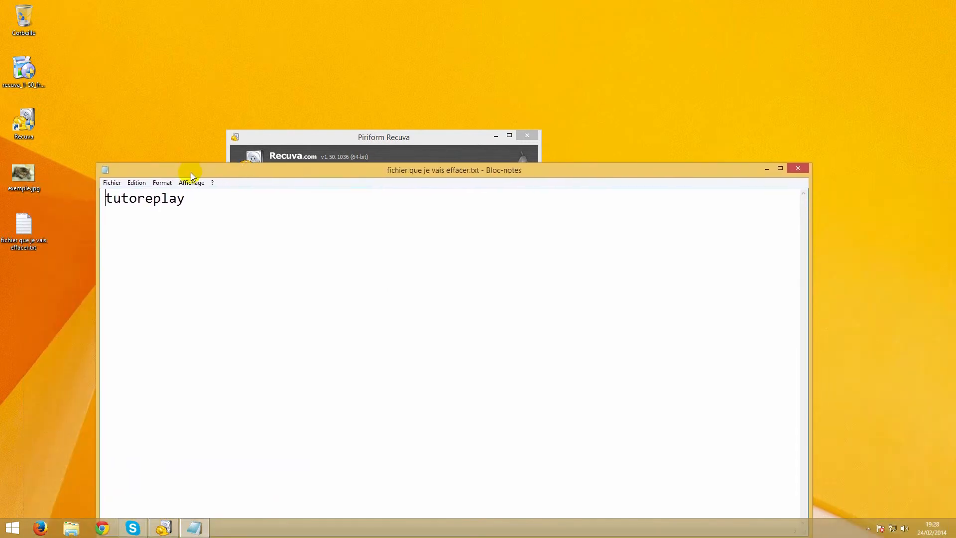
{"action": "left_click", "coordinate": [799, 169]}
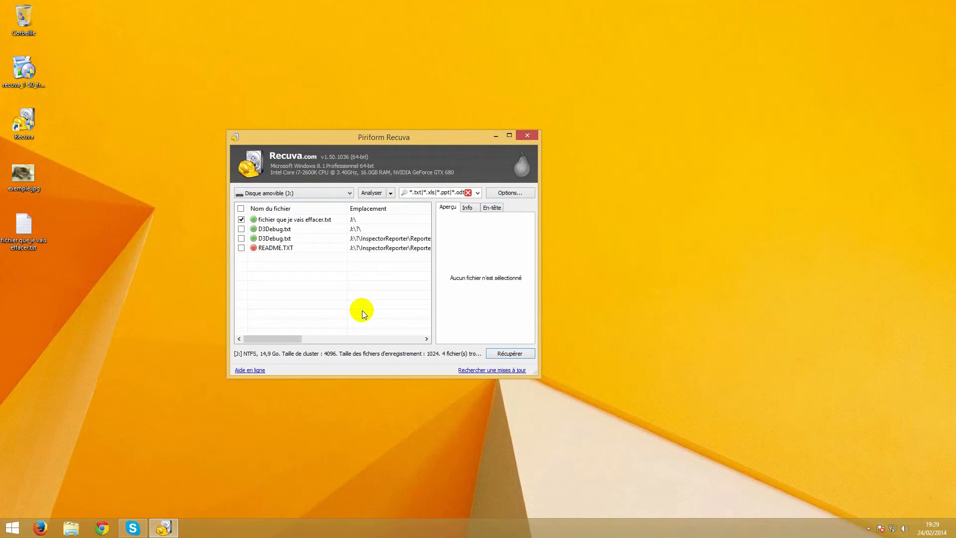
Enable deep analysis (Analyse approfondie) in the scan options and confirm
{"action": "left_click", "coordinate": [256, 250]}
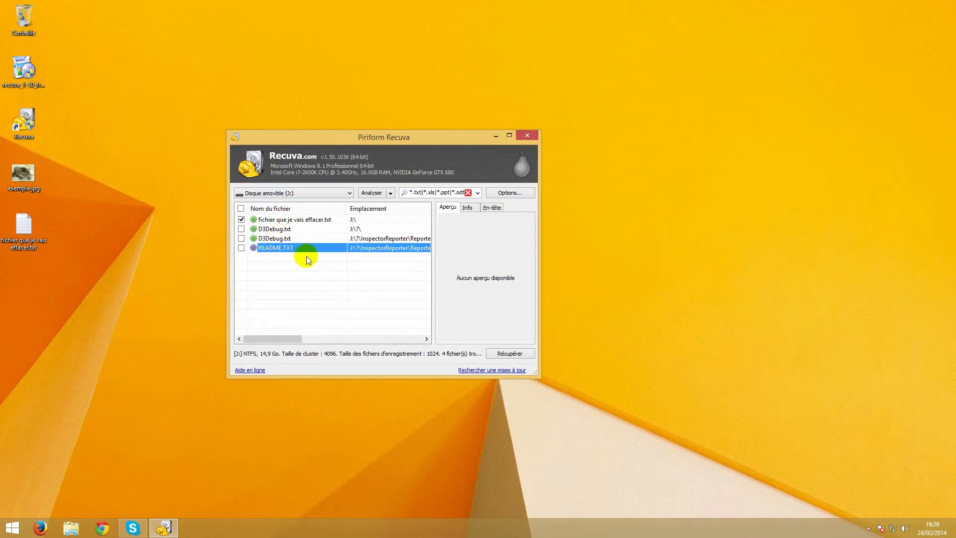
{"action": "left_click", "coordinate": [508, 194]}
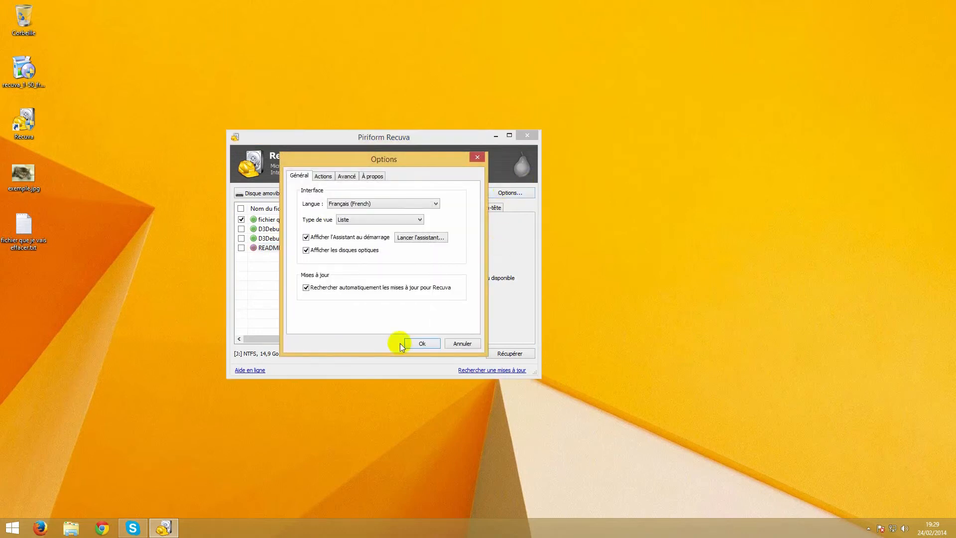
{"action": "left_click", "coordinate": [322, 177]}
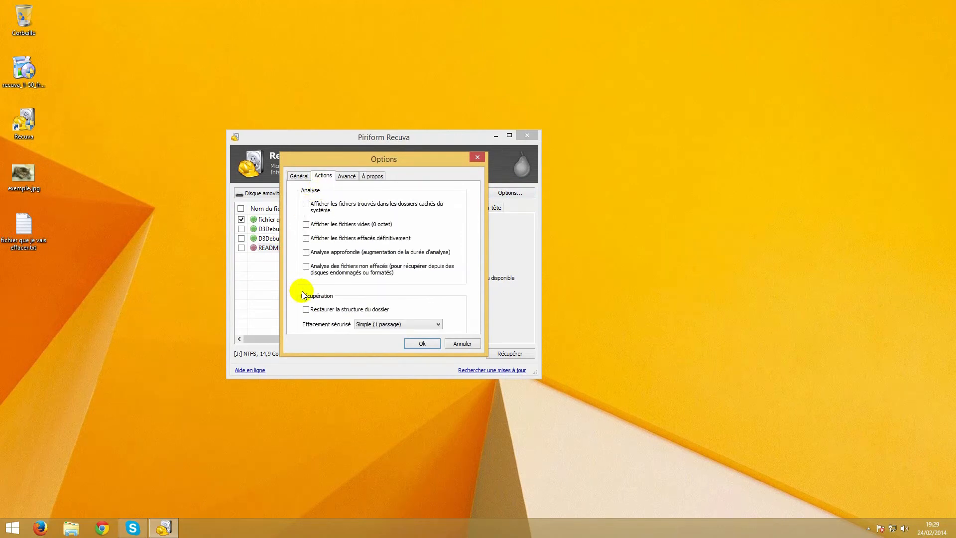
{"action": "left_click", "coordinate": [305, 253]}
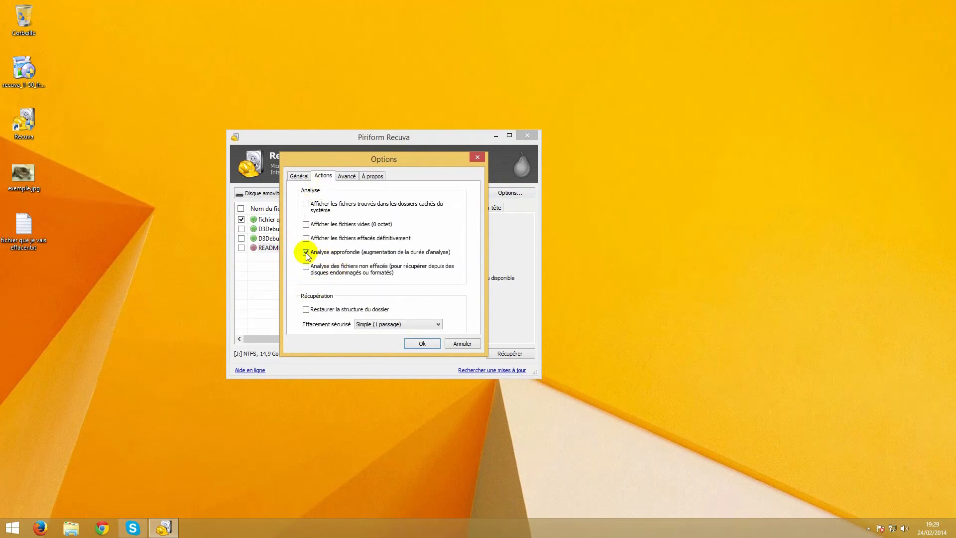
{"action": "left_click", "coordinate": [419, 344]}
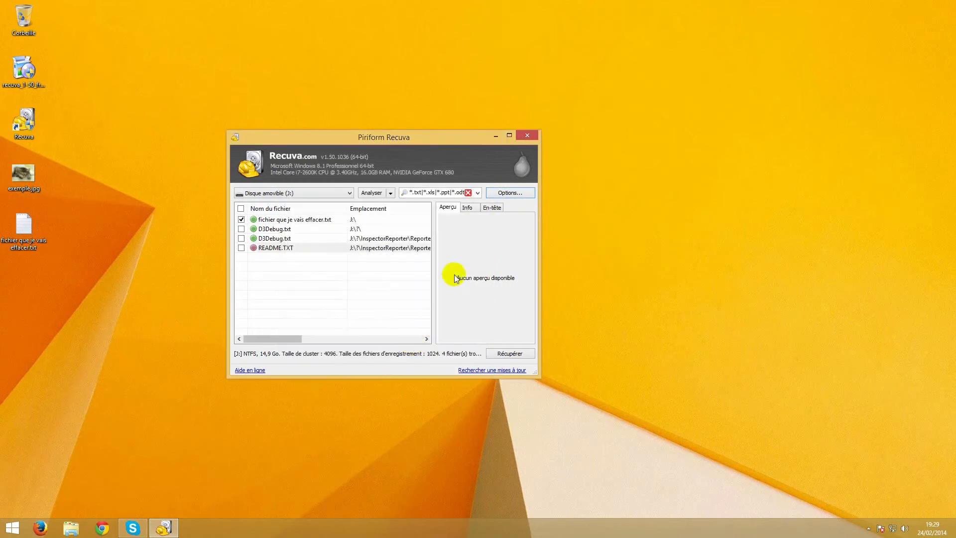
Start a deep scan of the removable disk J:, cancel it while it is running and close Recuva
{"action": "left_click", "coordinate": [373, 193]}
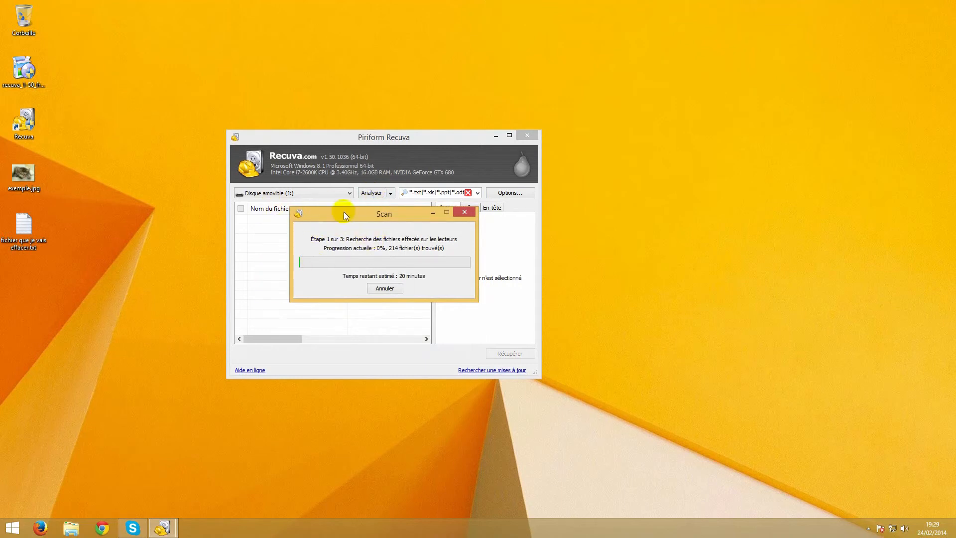
{"action": "left_click_drag", "start_coordinate": [344, 216], "coordinate": [429, 141]}
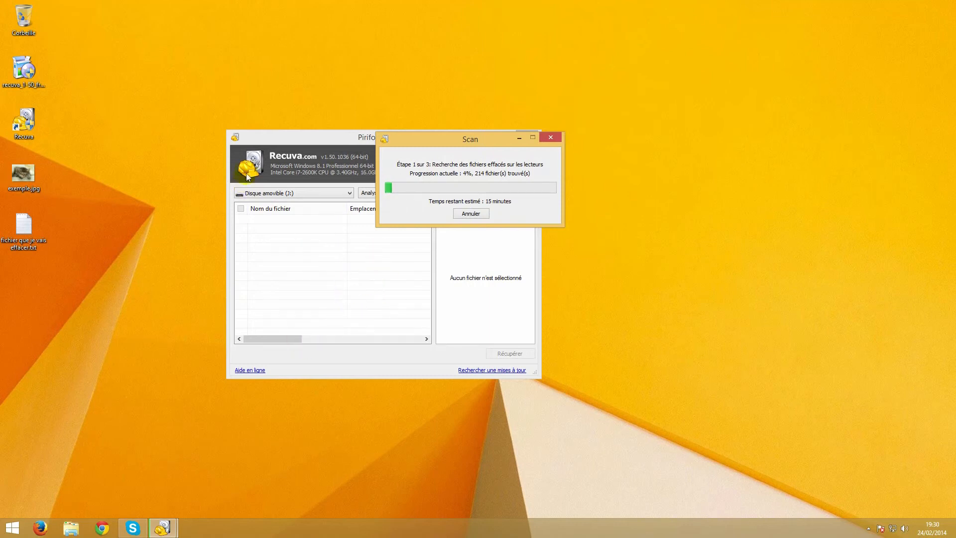
{"action": "left_click_drag", "start_coordinate": [466, 142], "coordinate": [563, 126]}
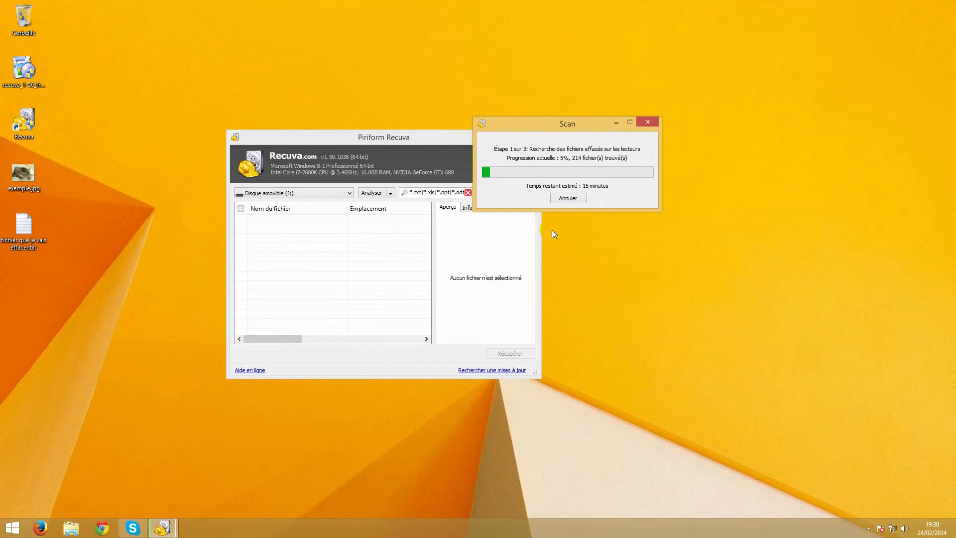
{"action": "left_click", "coordinate": [568, 198]}
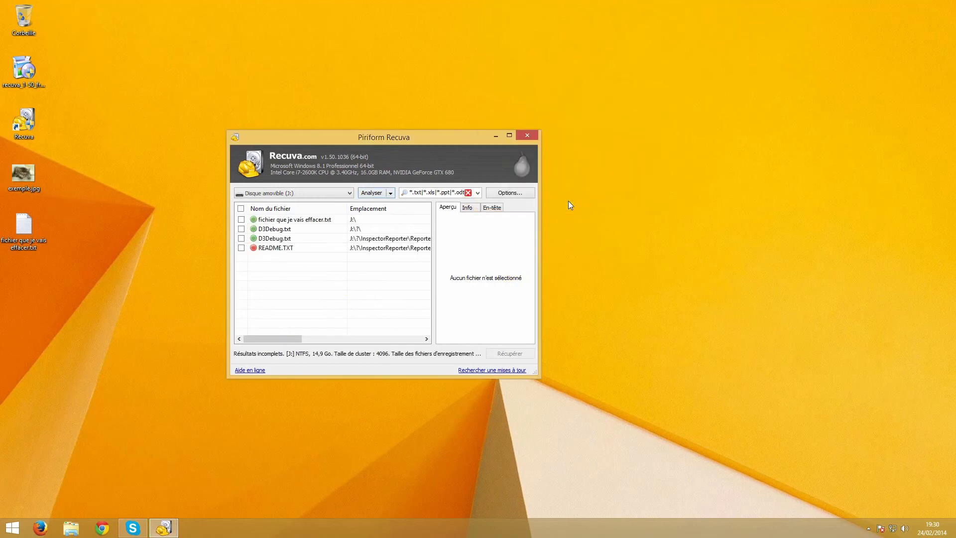
{"action": "left_click", "coordinate": [528, 136]}
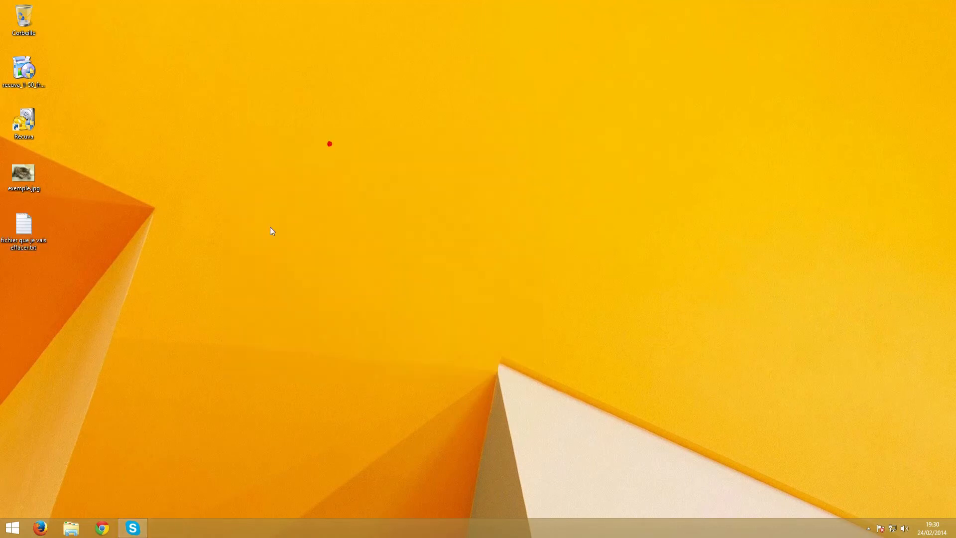
Relaunch Recuva and choose all files (Tous les fichiers) as the type to recover in the wizard
{"action": "double_click", "coordinate": [28, 124]}
{"action": "left_click", "coordinate": [441, 357]}
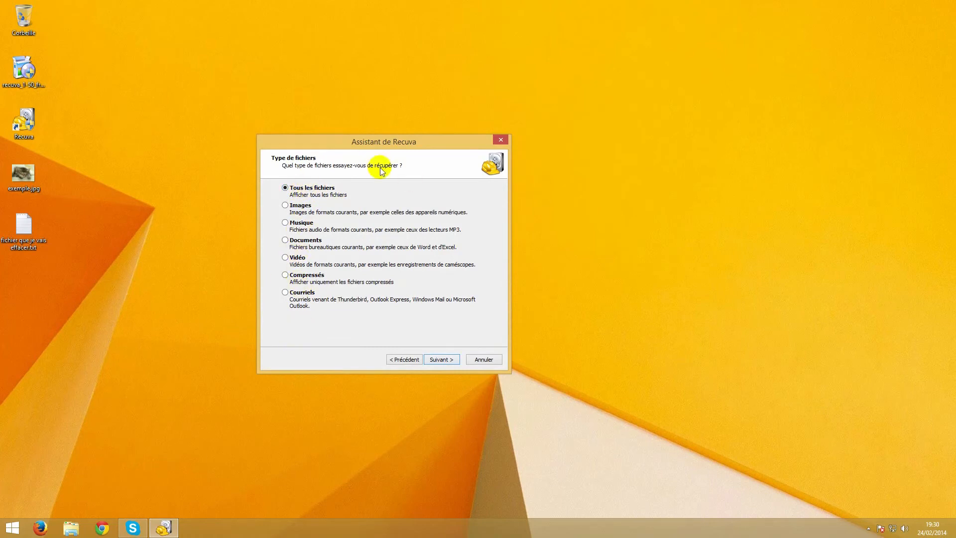
{"action": "left_click", "coordinate": [440, 360]}
Set the removable disk J:\ as the specific search location and start the scan without deep analysis
{"action": "left_click", "coordinate": [320, 269]}
{"action": "left_click", "coordinate": [470, 280]}
{"action": "left_click_drag", "start_coordinate": [462, 237], "coordinate": [459, 315]}
{"action": "left_click", "coordinate": [353, 288]}
{"action": "left_click", "coordinate": [404, 335]}
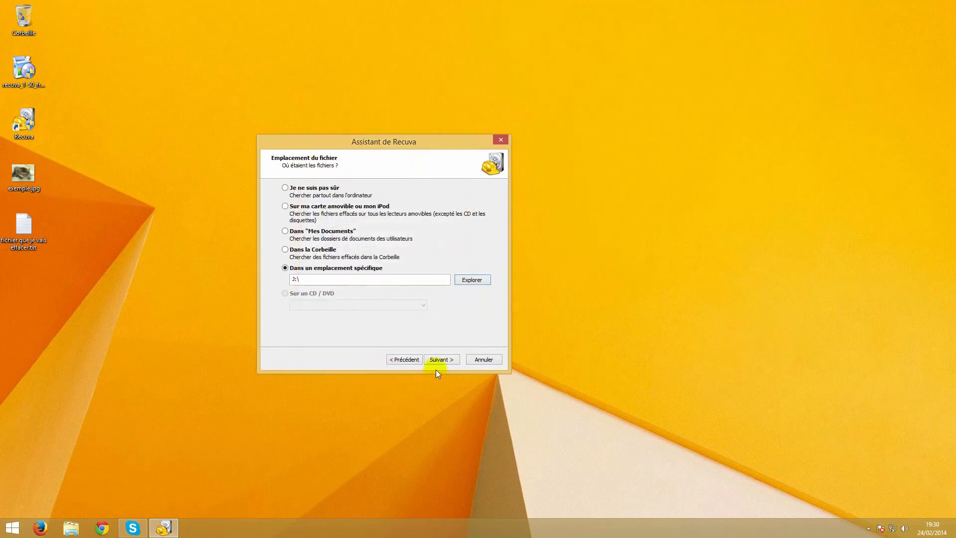
{"action": "left_click", "coordinate": [439, 361]}
{"action": "left_click", "coordinate": [438, 359]}
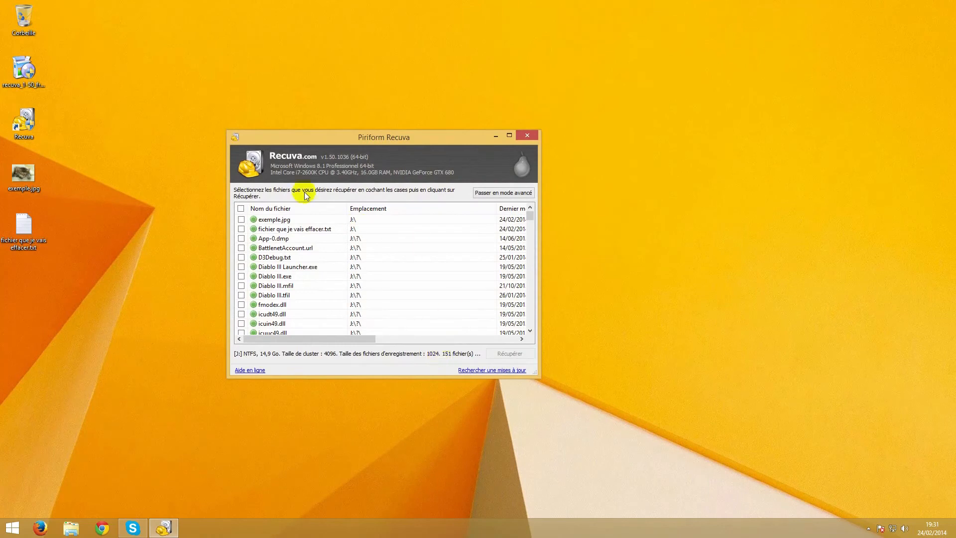
Look through the list of all recoverable files found on the removable disk and close Recuva
{"action": "left_click_drag", "start_coordinate": [532, 213], "coordinate": [519, 184]}
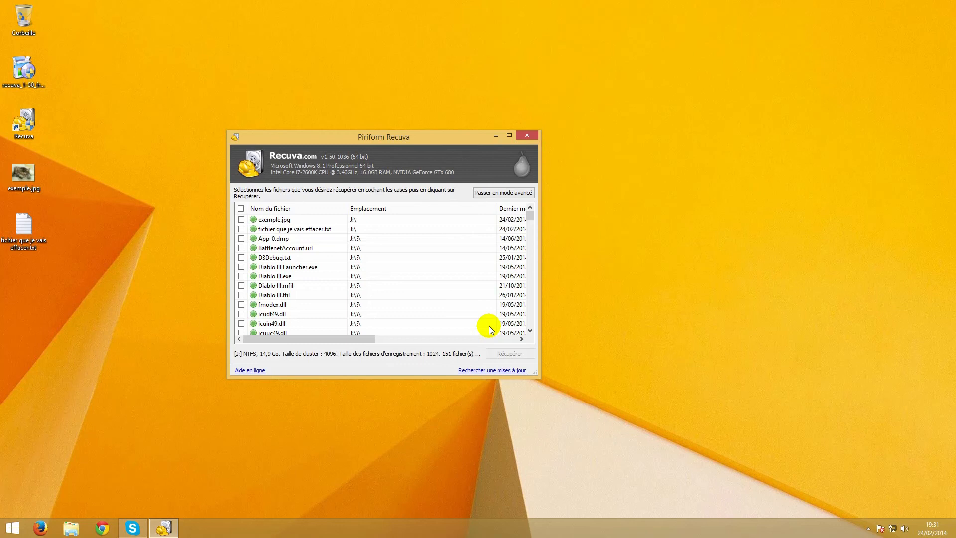
{"action": "left_click_drag", "start_coordinate": [417, 135], "coordinate": [429, 110]}
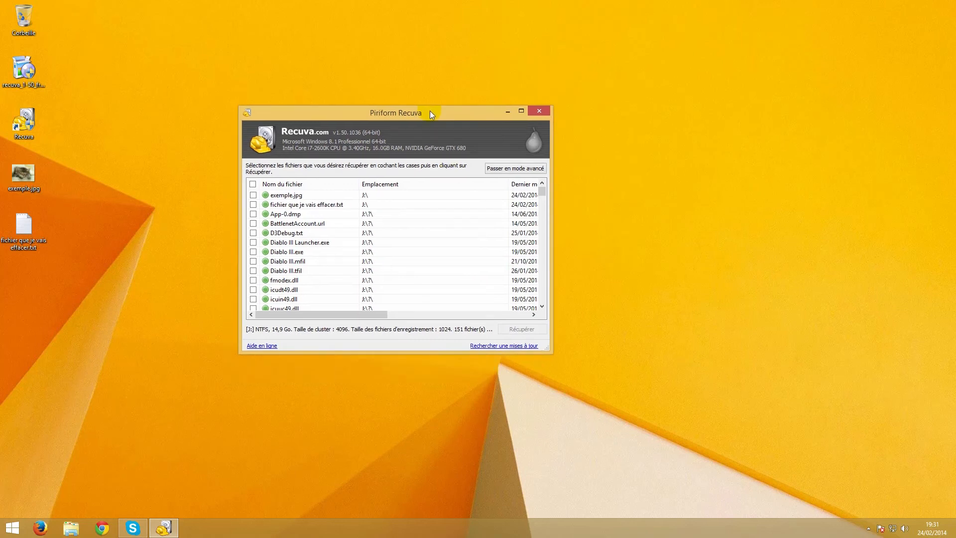
{"action": "left_click", "coordinate": [546, 110]}
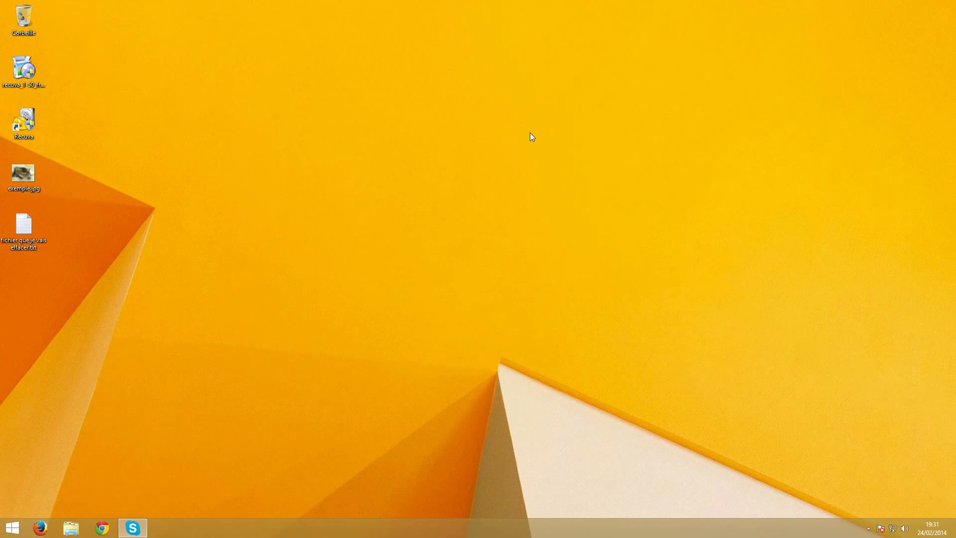